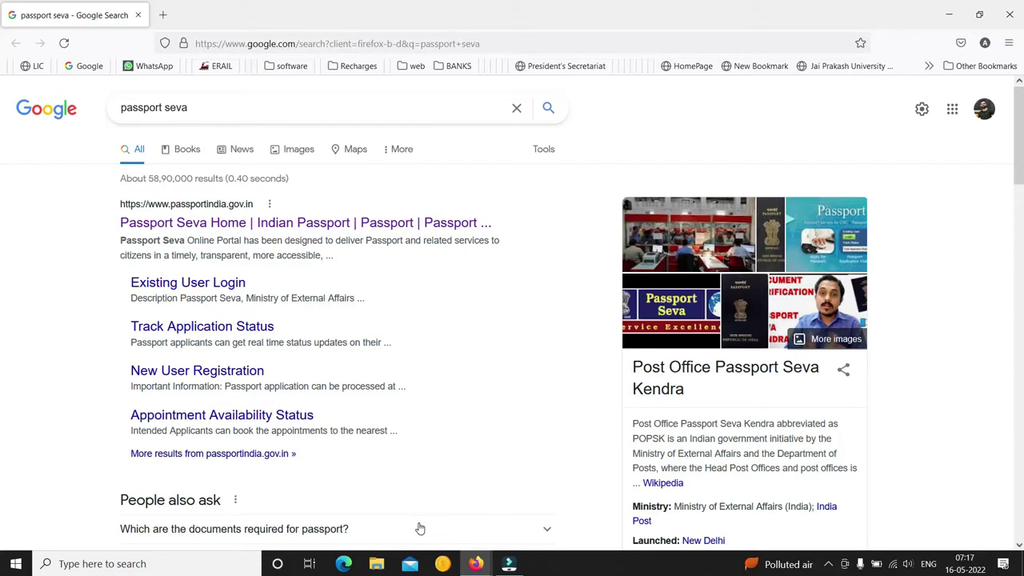
Open the Passport Seva Existing User Login page from the Google results
left_click(200, 286)
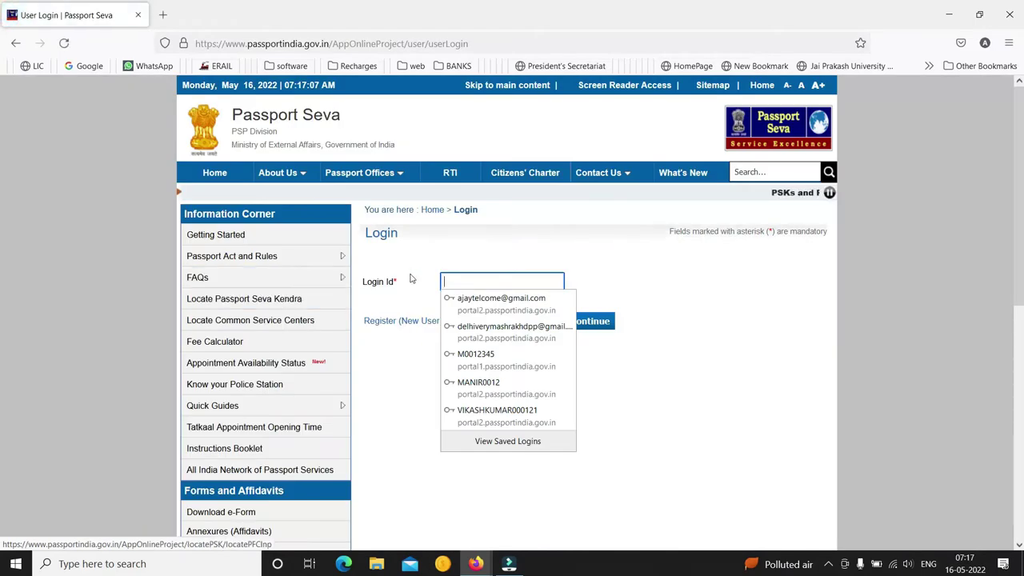
Sign in with the applicant's login ID, account password and captcha code
left_click(469, 283)
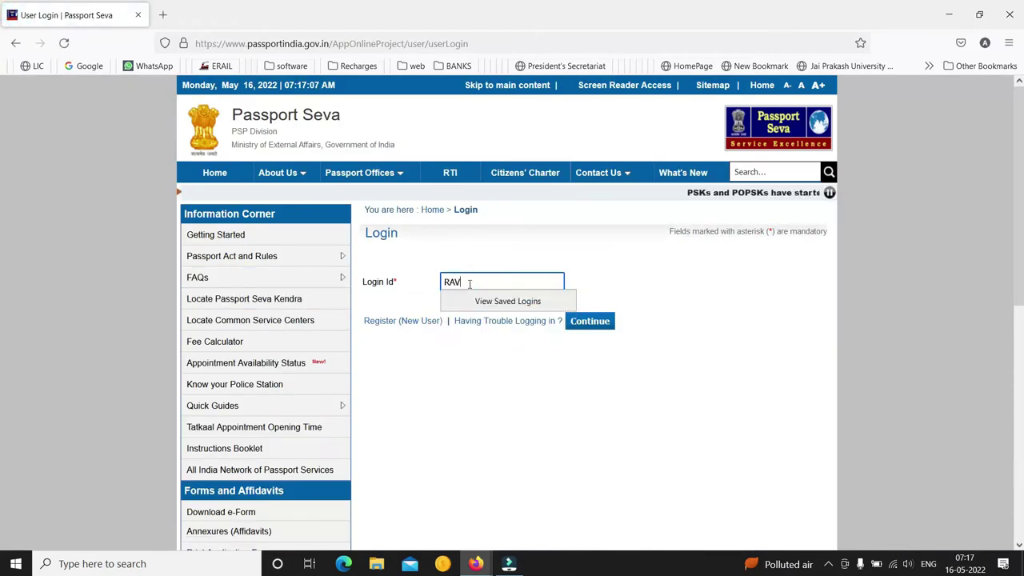
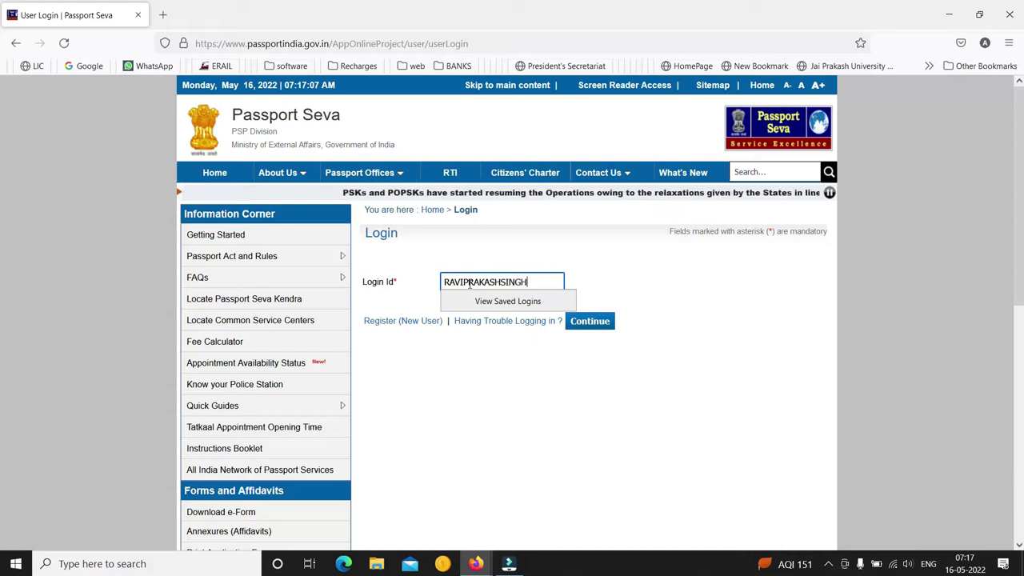
key("Return")
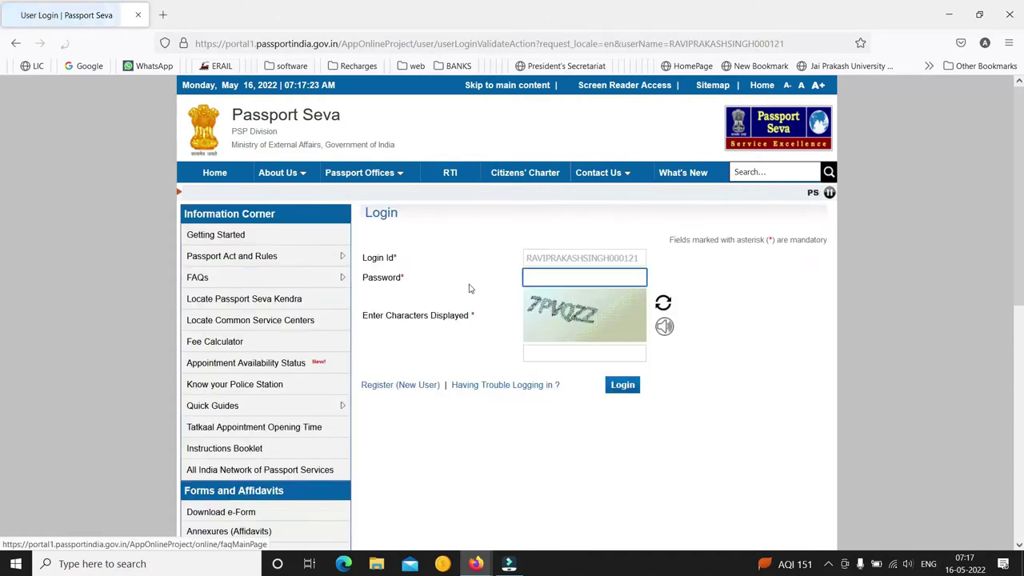
type("****")
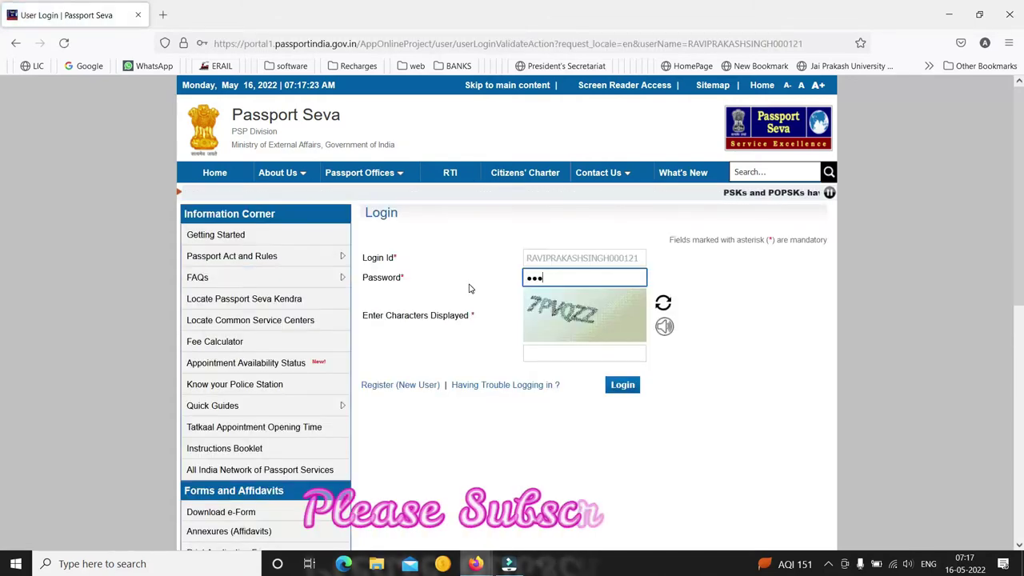
type("****")
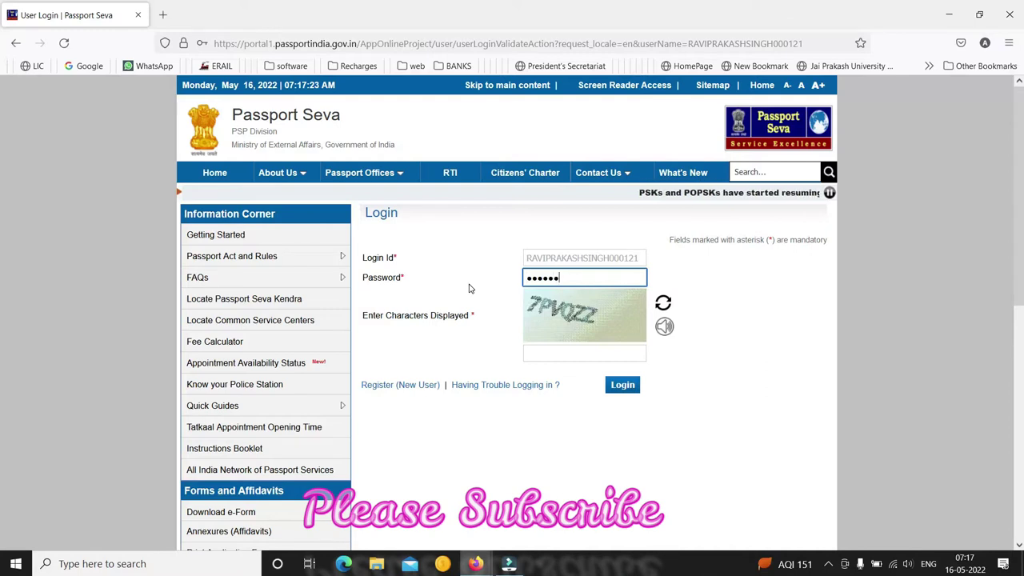
key("Tab")
type("7")
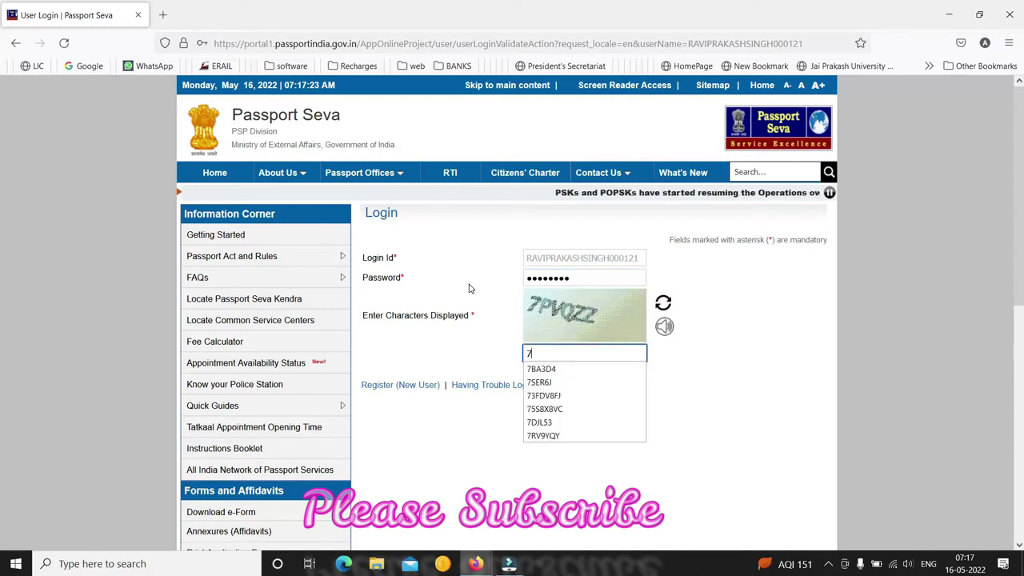
type("P")
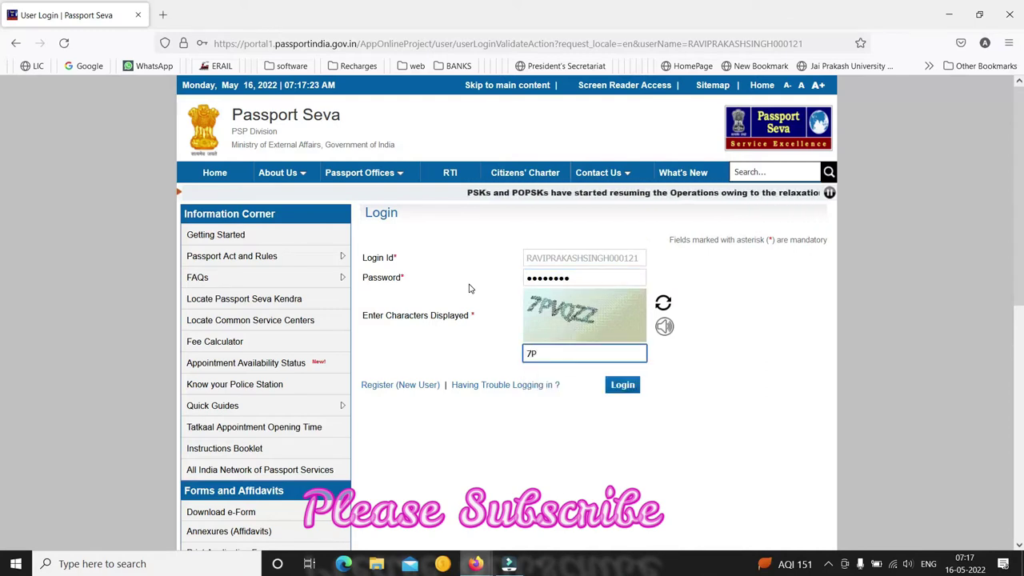
type("VQZZ")
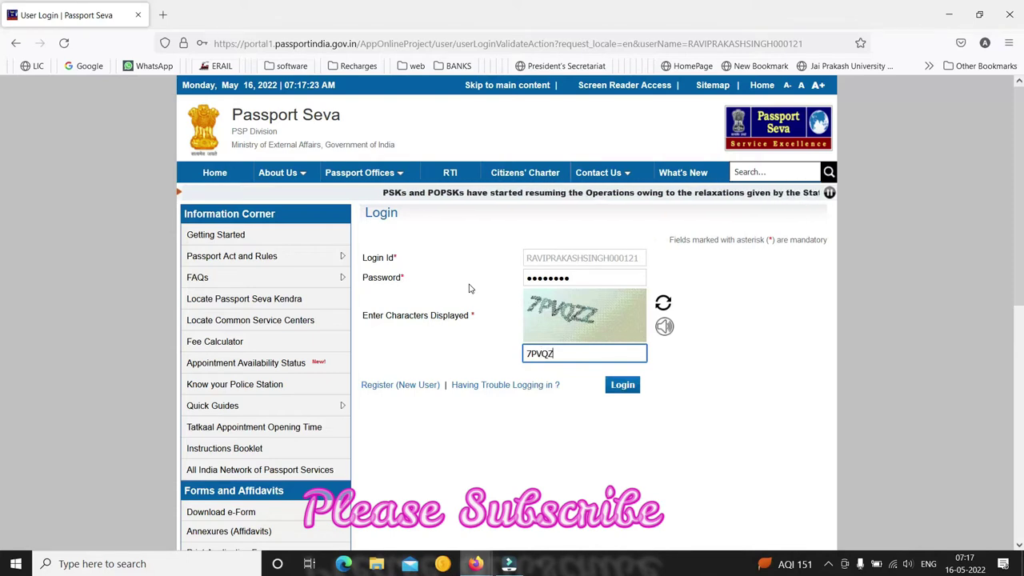
left_click(623, 387)
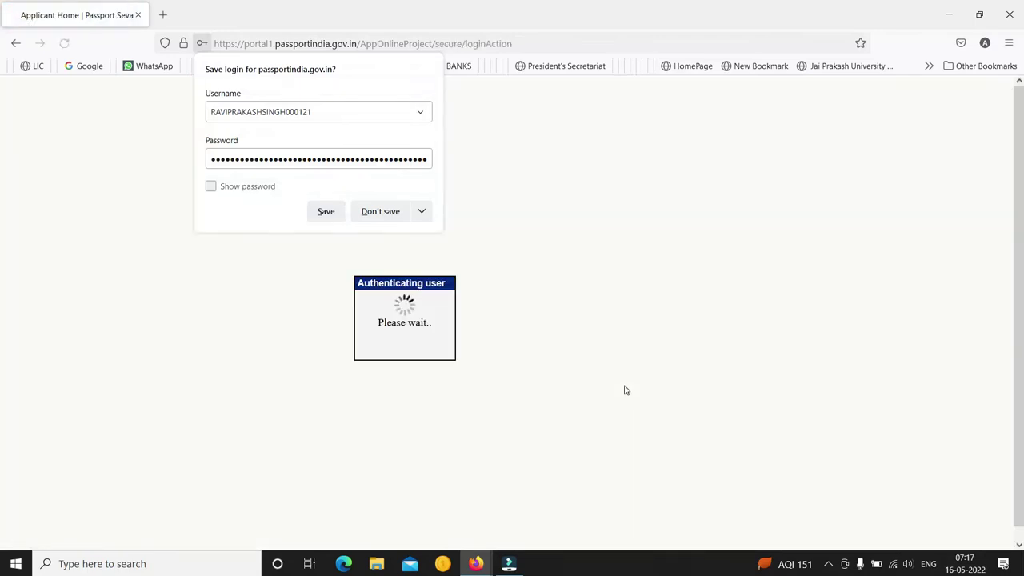
Decline the browser's offer to save the login
left_click(372, 214)
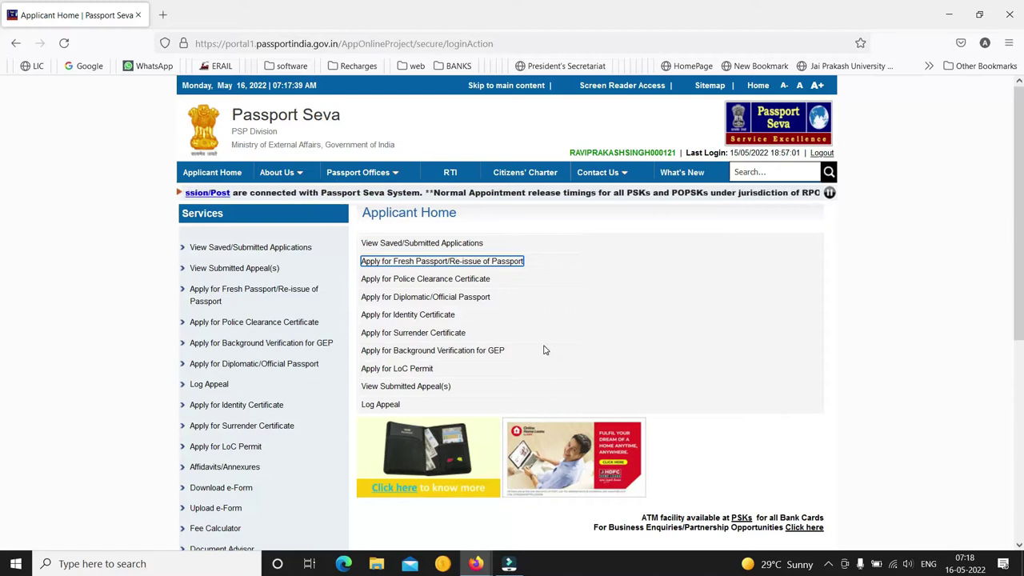
Start a Fresh Passport/Re-issue application and choose to fill the form online
left_click(458, 262)
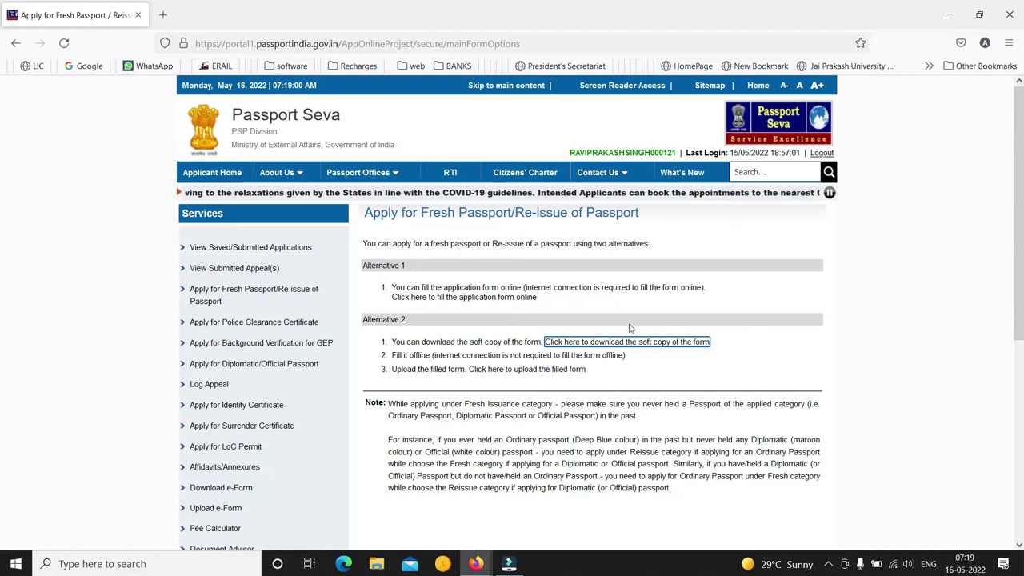
left_click(508, 298)
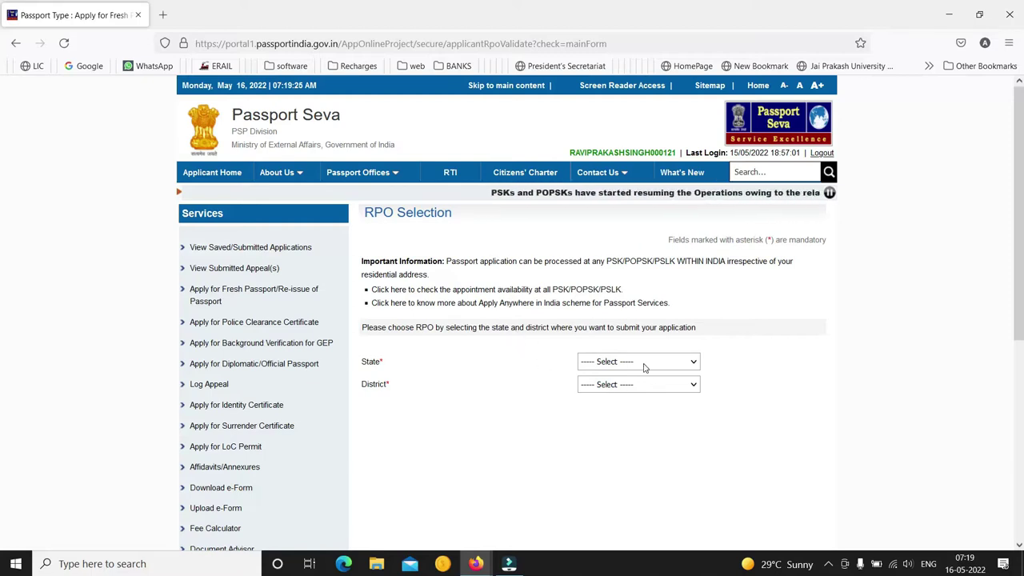
Pick Bihar as the RPO state with a district starting with S
left_click(645, 365)
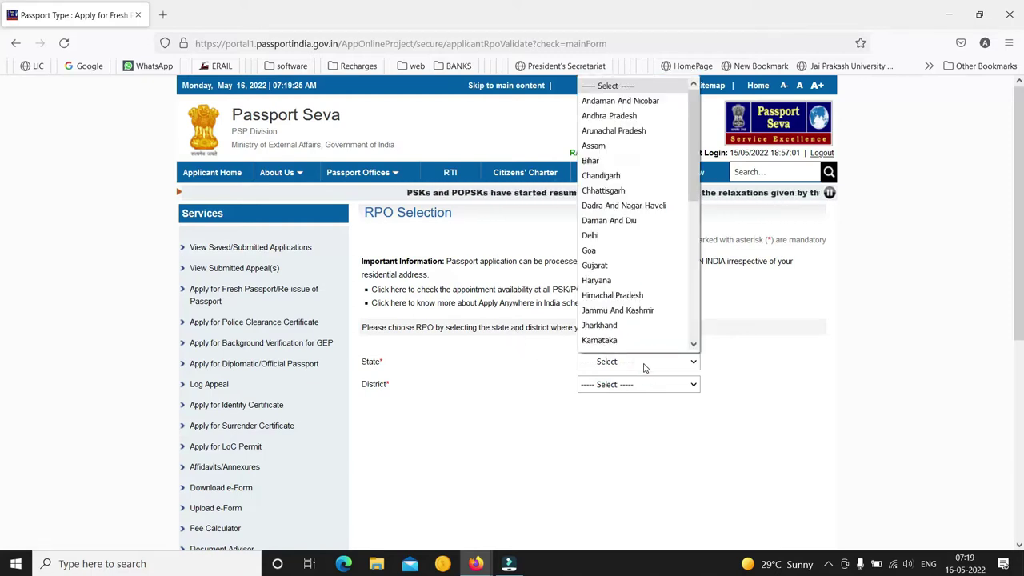
key("b")
key("Return")
key("Tab")
key("s")
key("s")
key("Return")
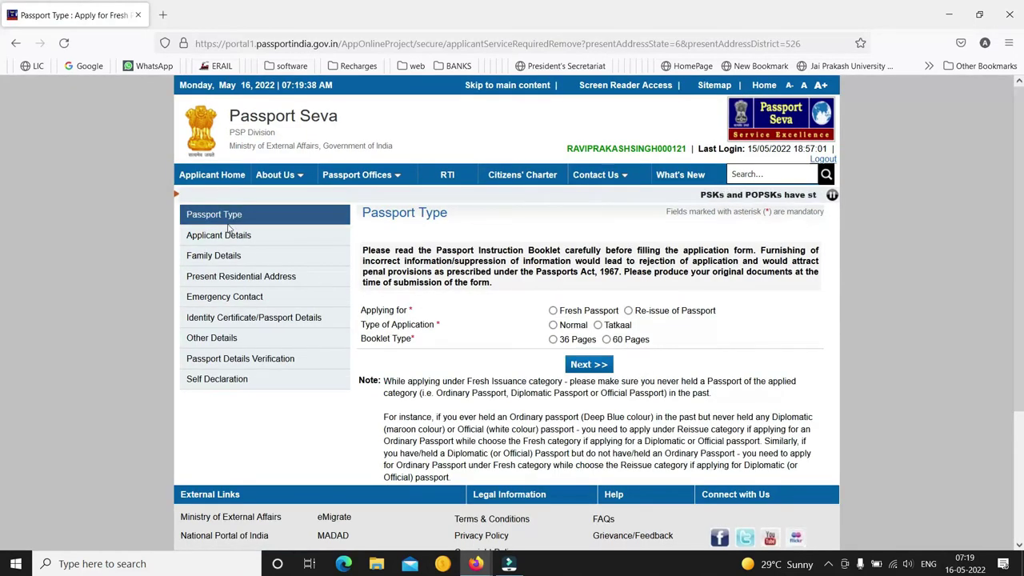
Restart the RPO selection and choose Bihar and Sheikhpura instead
left_click(211, 175)
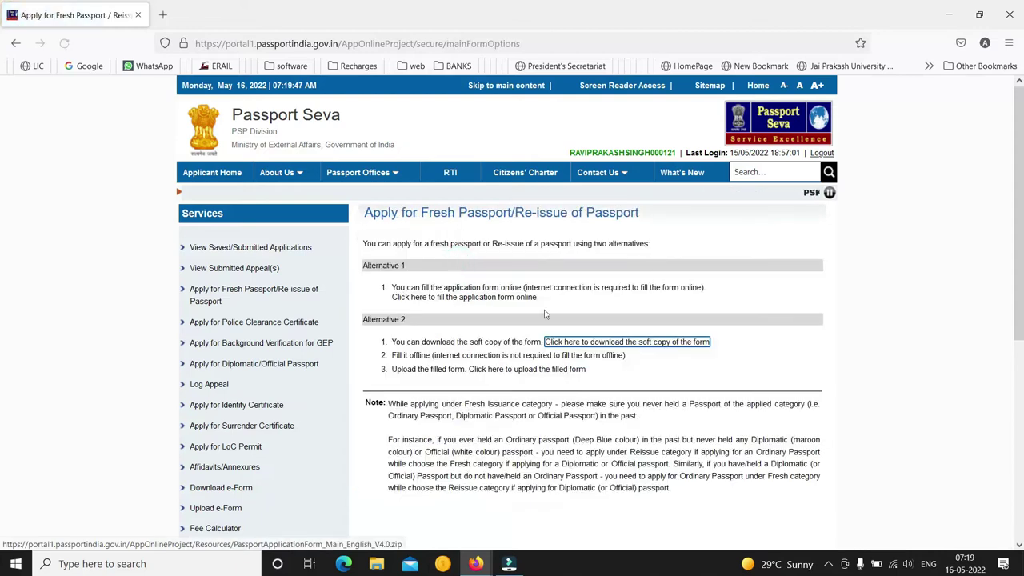
left_click(502, 297)
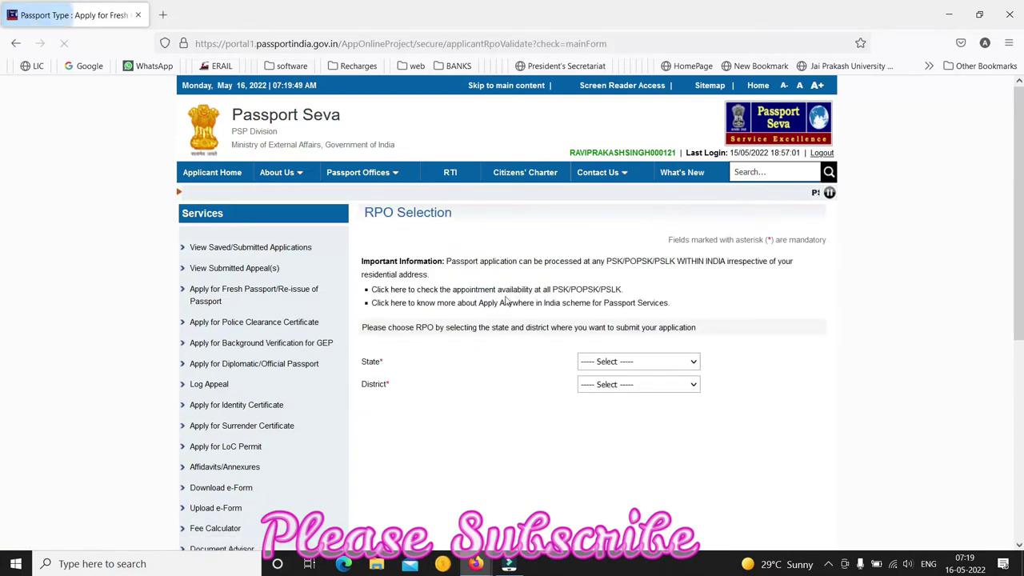
left_click(621, 363)
key("b")
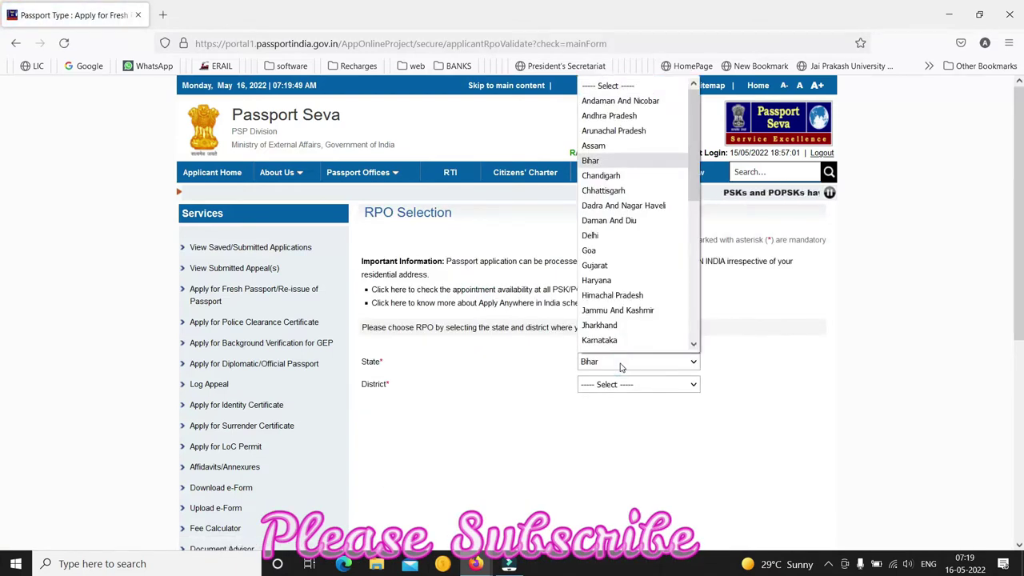
key("Return")
left_click(623, 384)
key("s")
key("s")
key("s")
key("s")
key("Return")
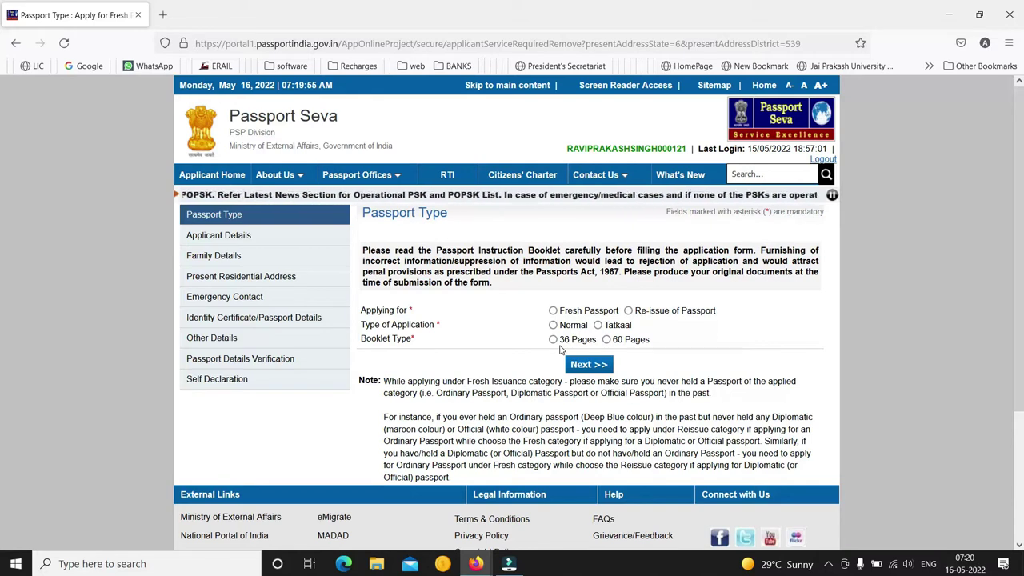
Choose Normal, 36 Pages, Re-issue for a Damaged Passport, and continue
left_click(553, 325)
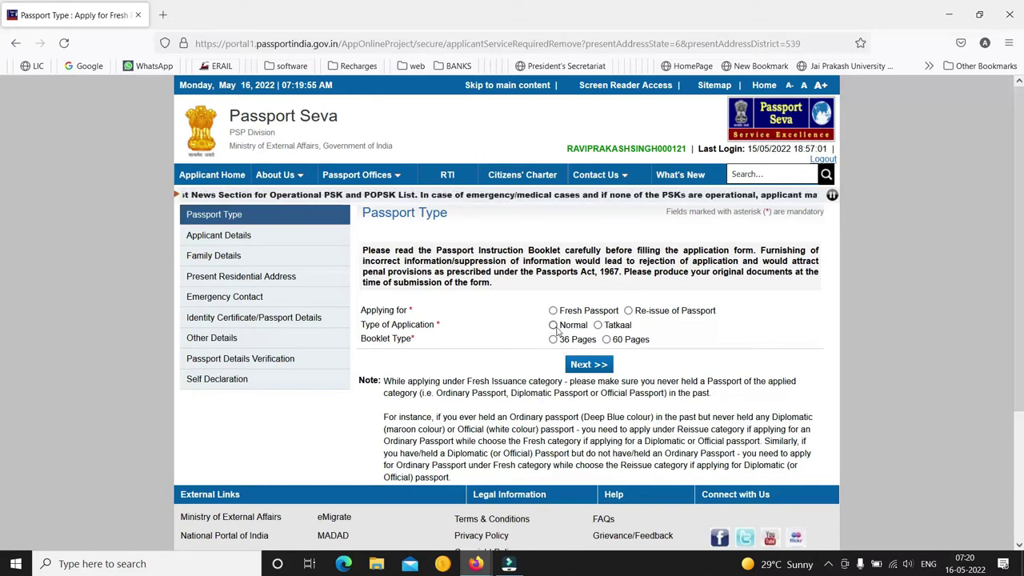
left_click(553, 339)
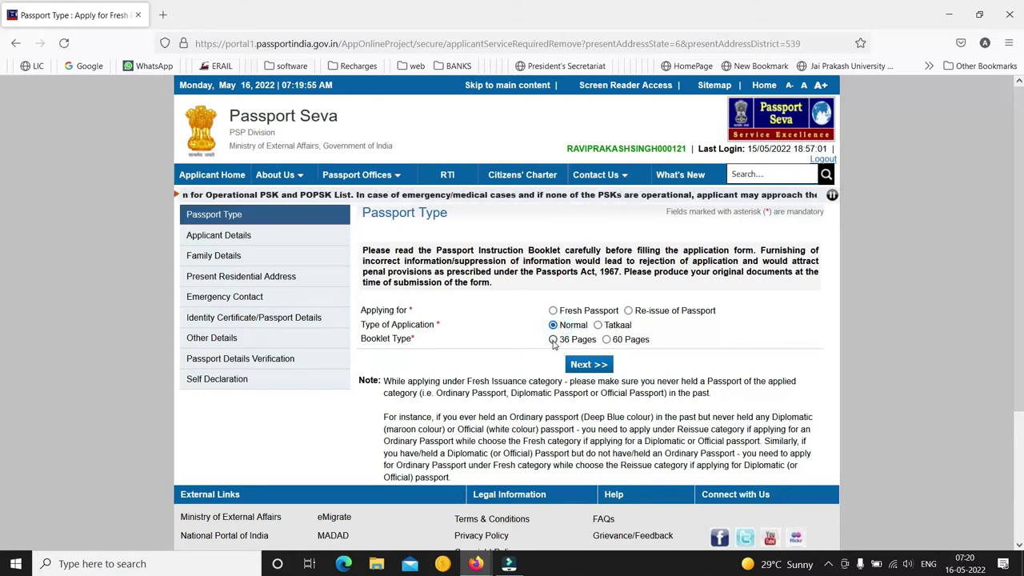
left_click(628, 311)
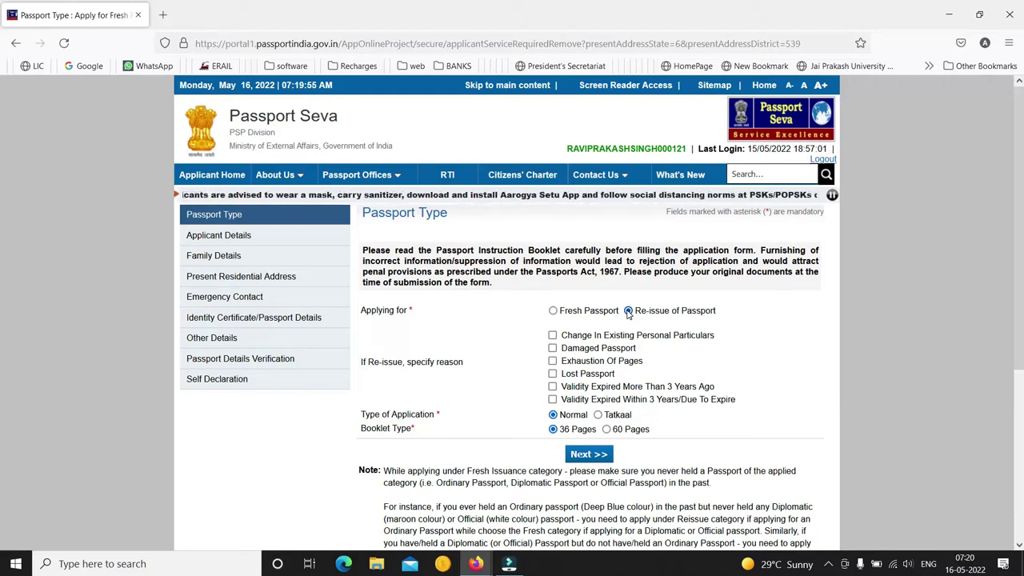
left_click(554, 349)
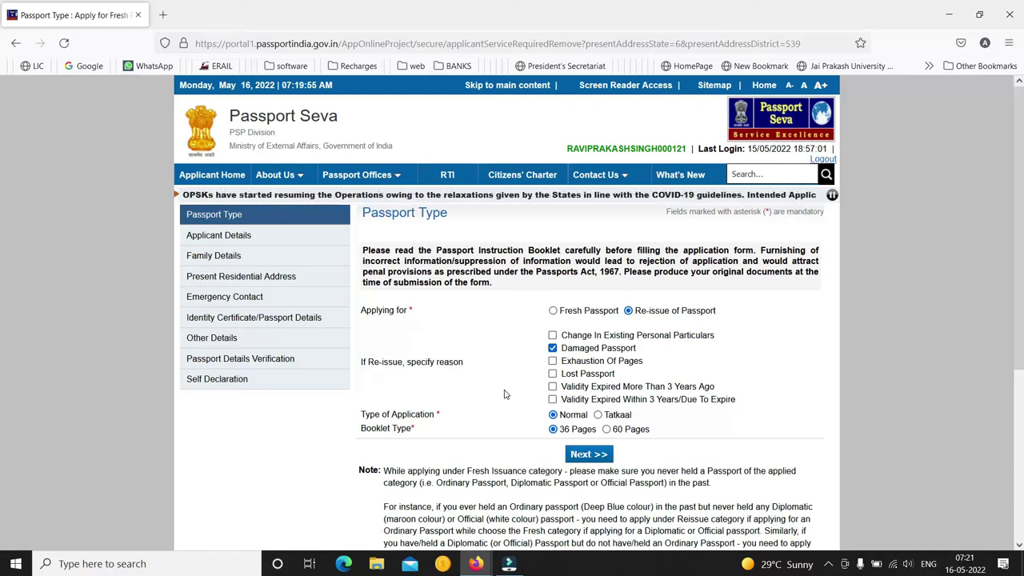
left_click(592, 461)
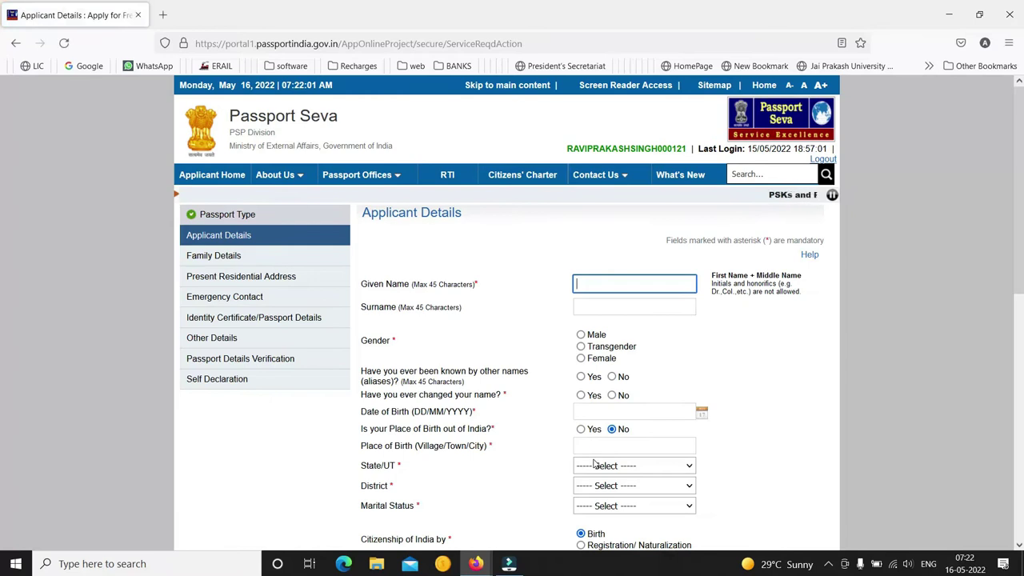
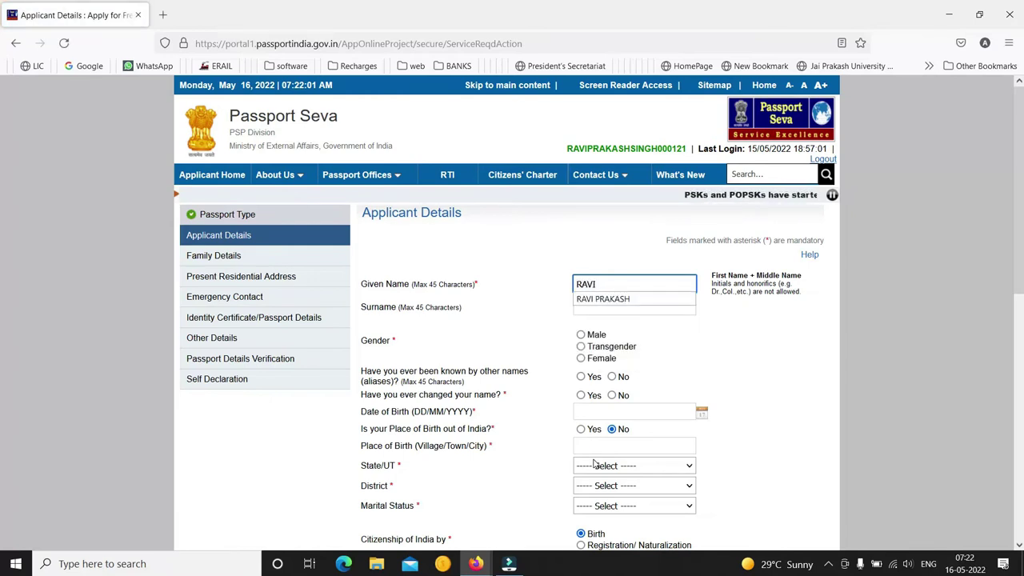
Enter the applicant's given name and surname, gender Male, and No to other or changed names
key("Down")
key("Return")
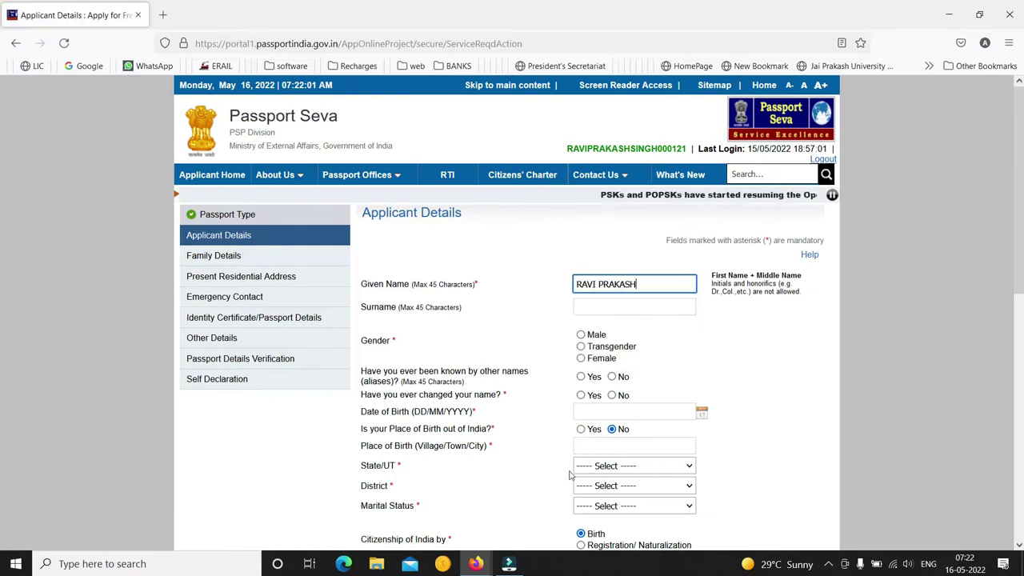
left_click(610, 305)
key("Tab")
key("space")
left_click(612, 377)
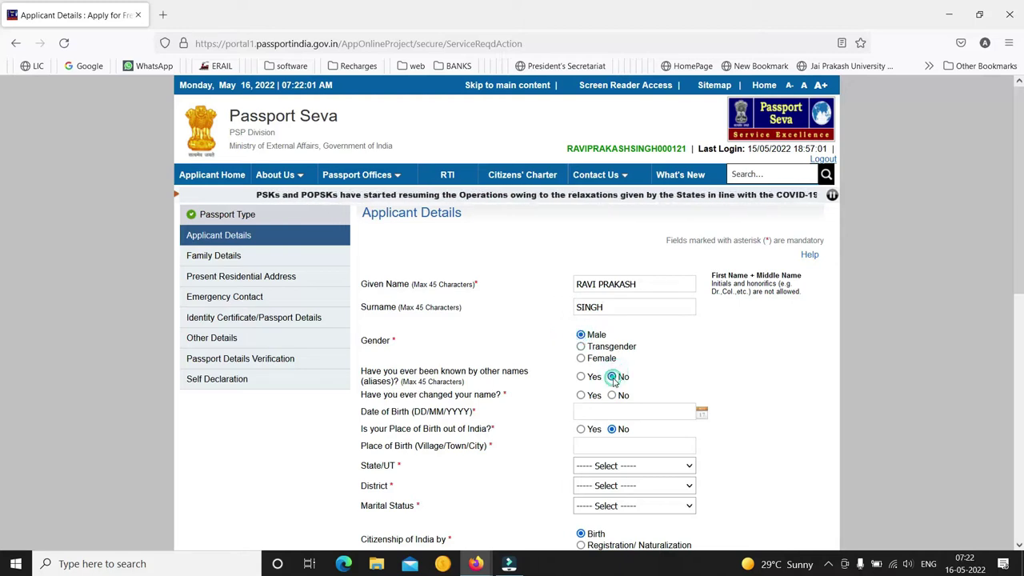
left_click(613, 397)
Enter the date of birth and a birthplace village in Saran district, Bihar
left_click(615, 409)
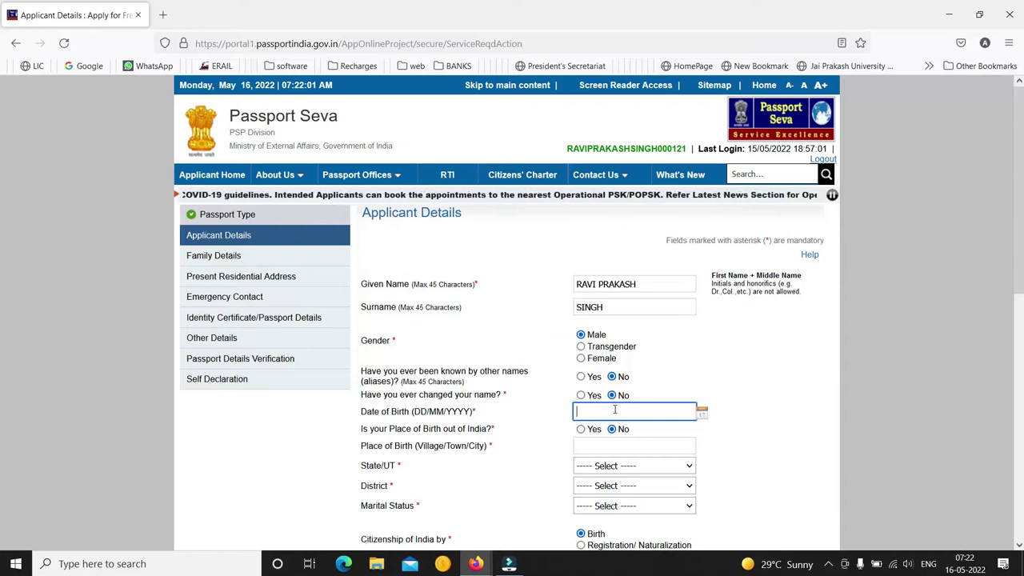
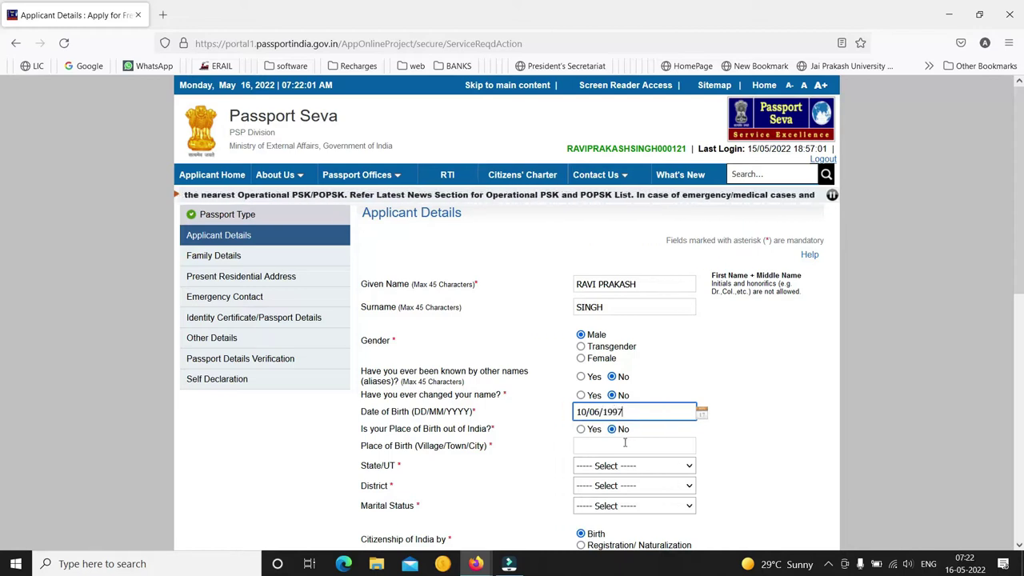
left_click(625, 446)
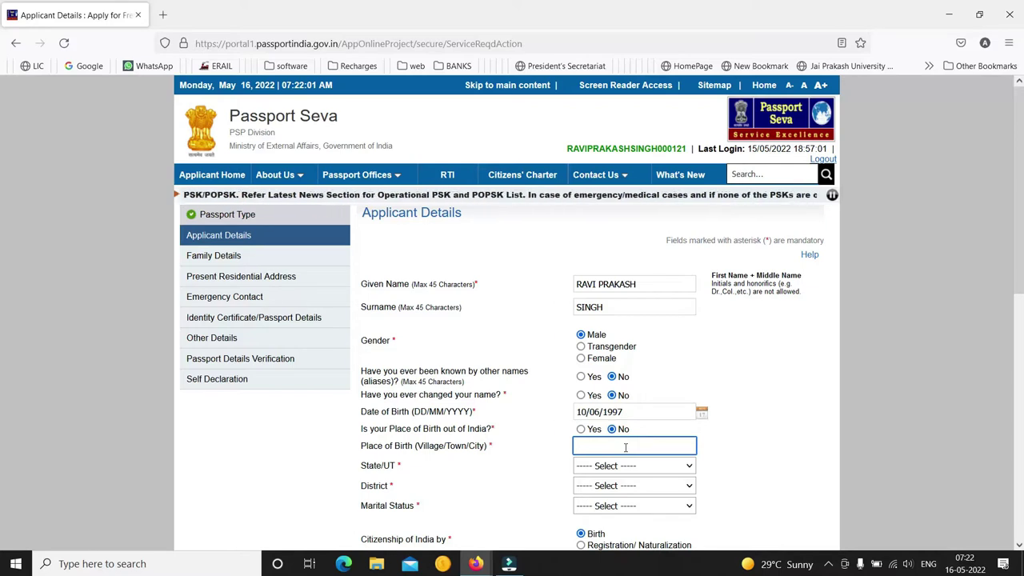
type("SIKT")
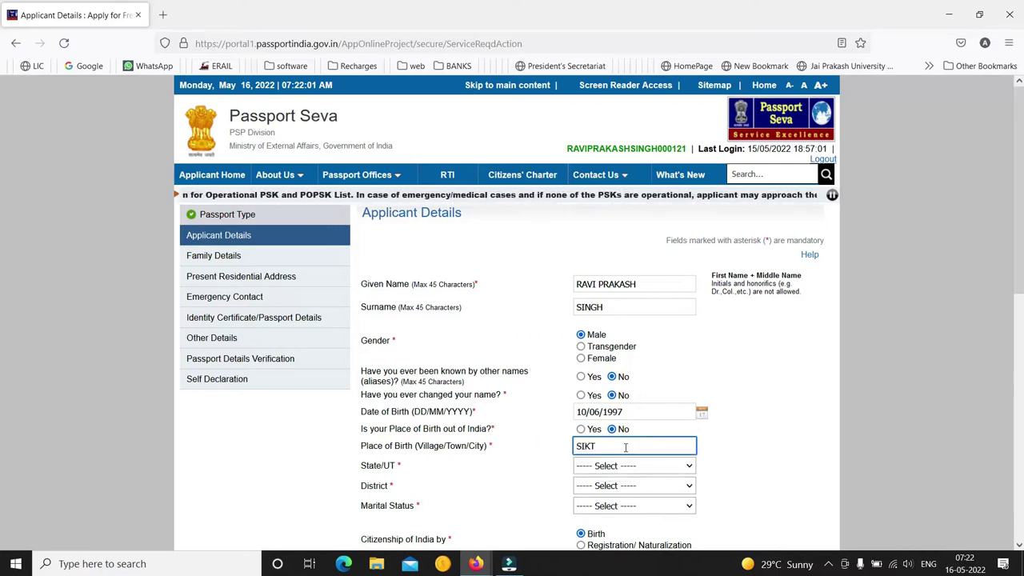
type("I")
key("BackSpace")
key("Tab")
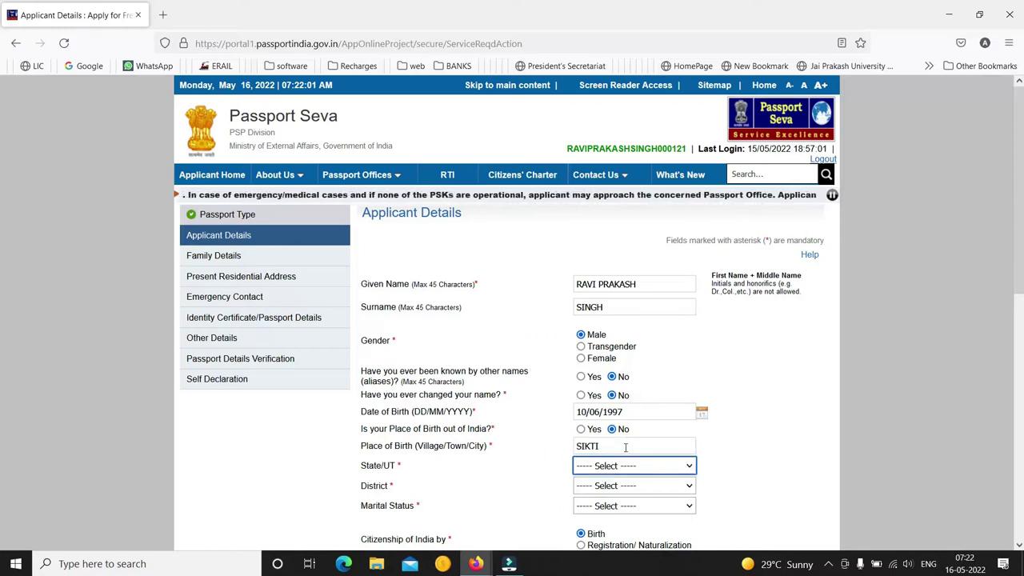
key("s")
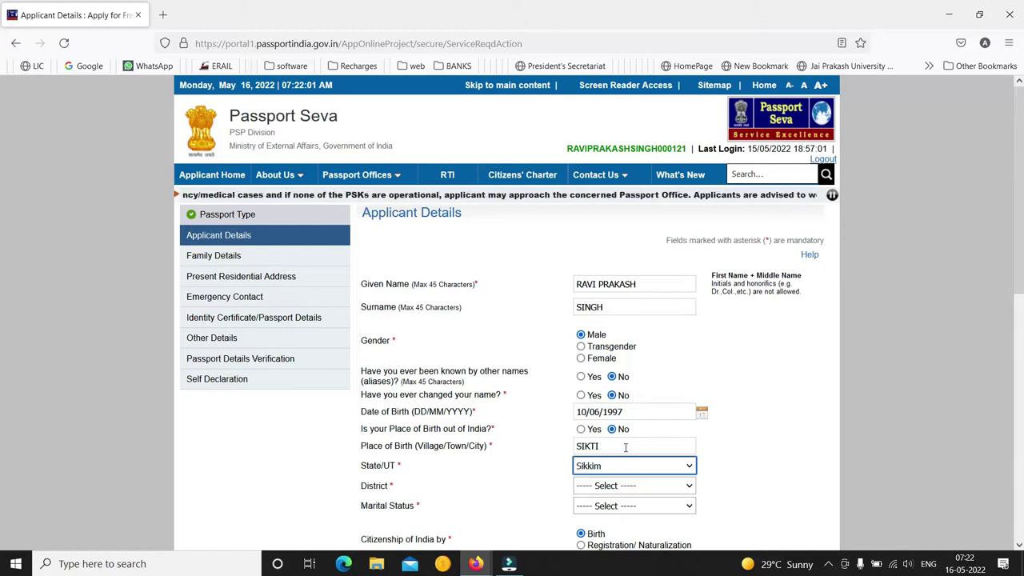
key("b")
key("Tab")
key("s")
key("a")
key("r")
Set marital status Single, Self Employed, no government-servant parent, and 10th Pass And Above
key("Tab")
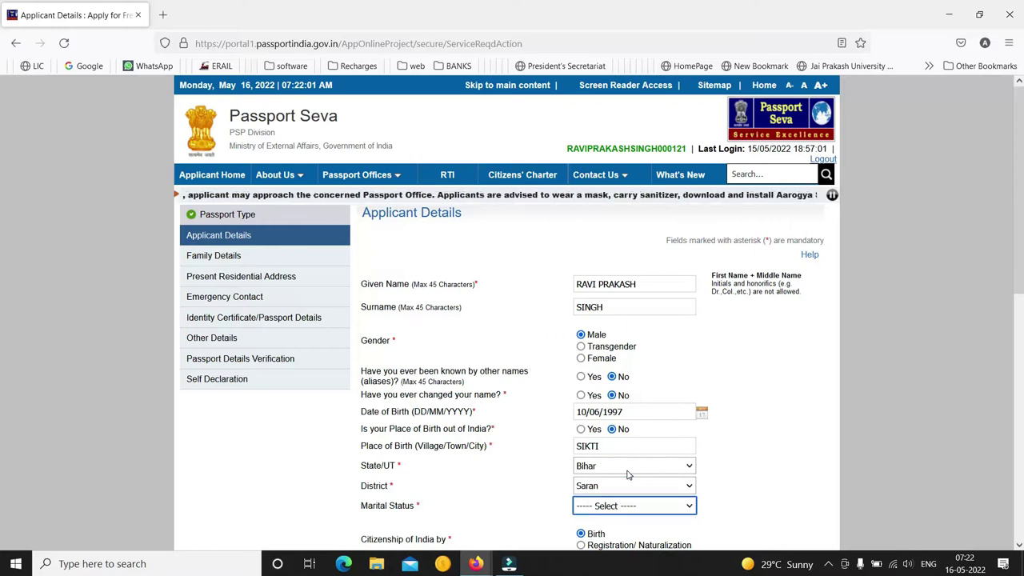
key("s")
key("Tab")
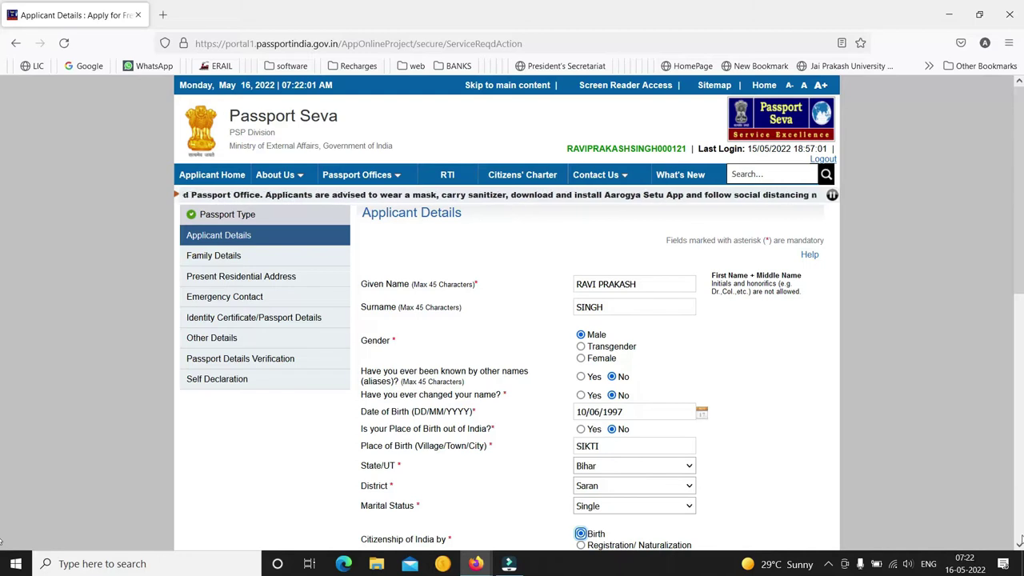
left_click(1018, 544)
scroll(1018, 544, "down", 3)
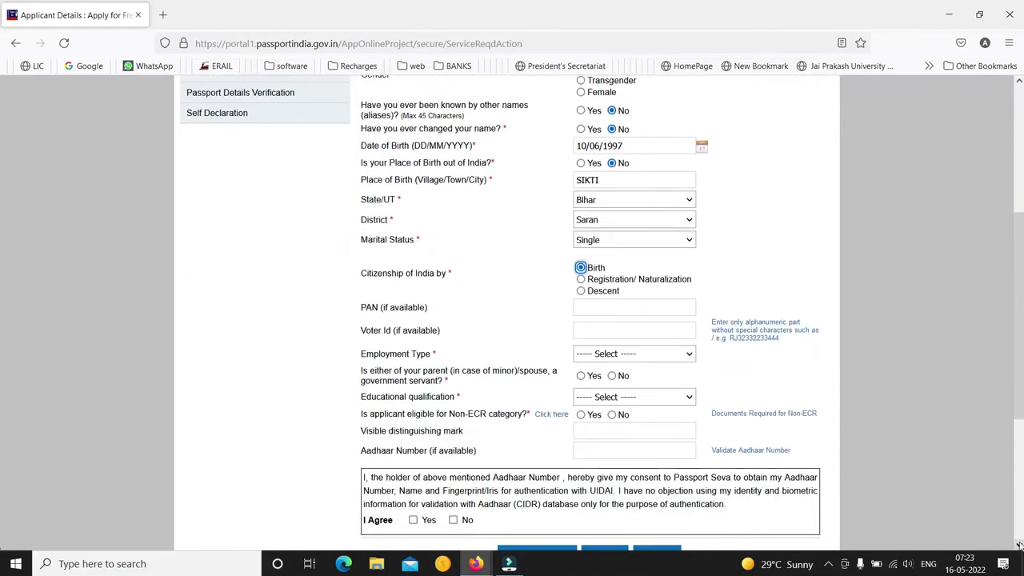
left_click(647, 253)
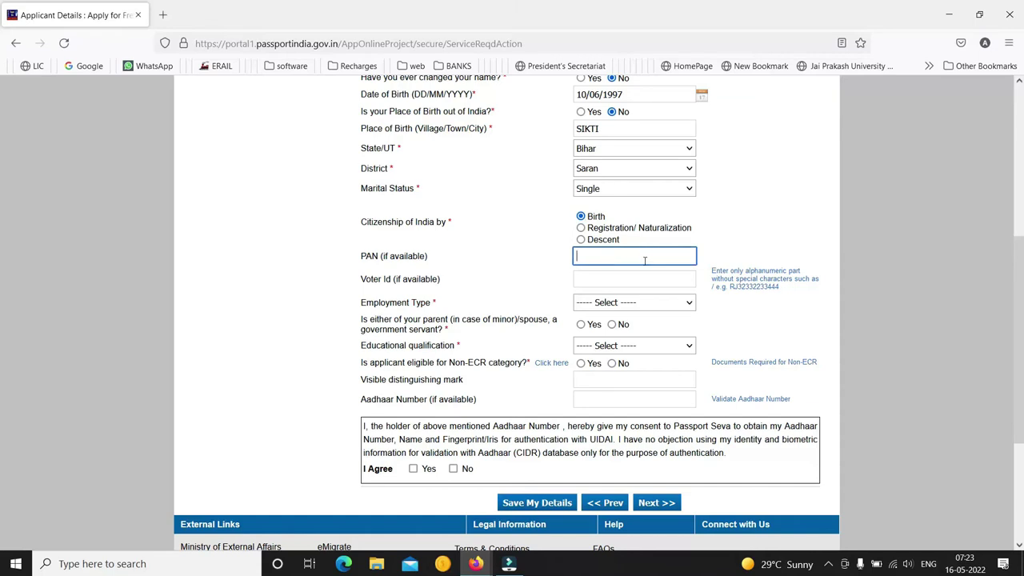
left_click(637, 302)
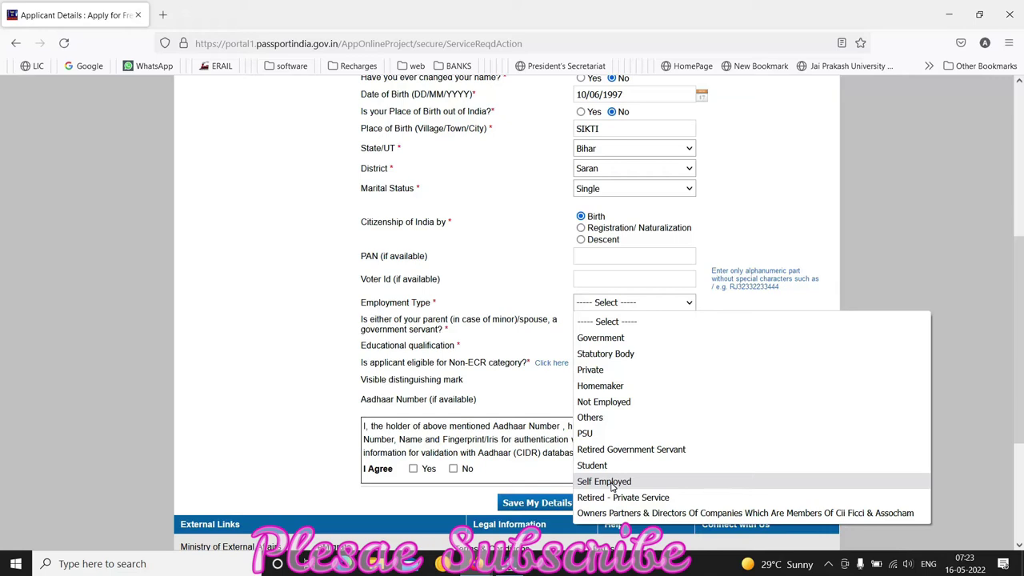
left_click(612, 483)
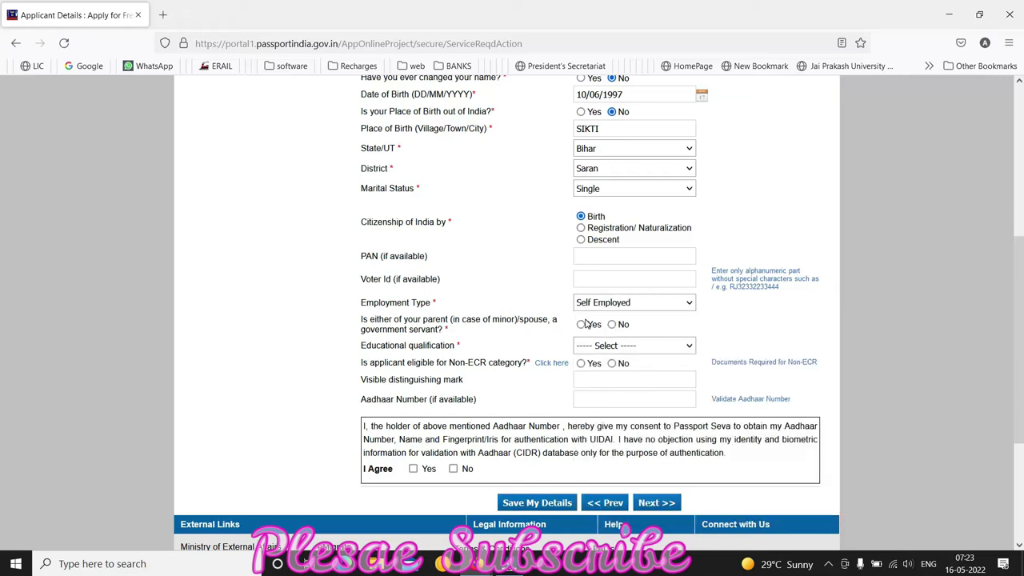
left_click(614, 325)
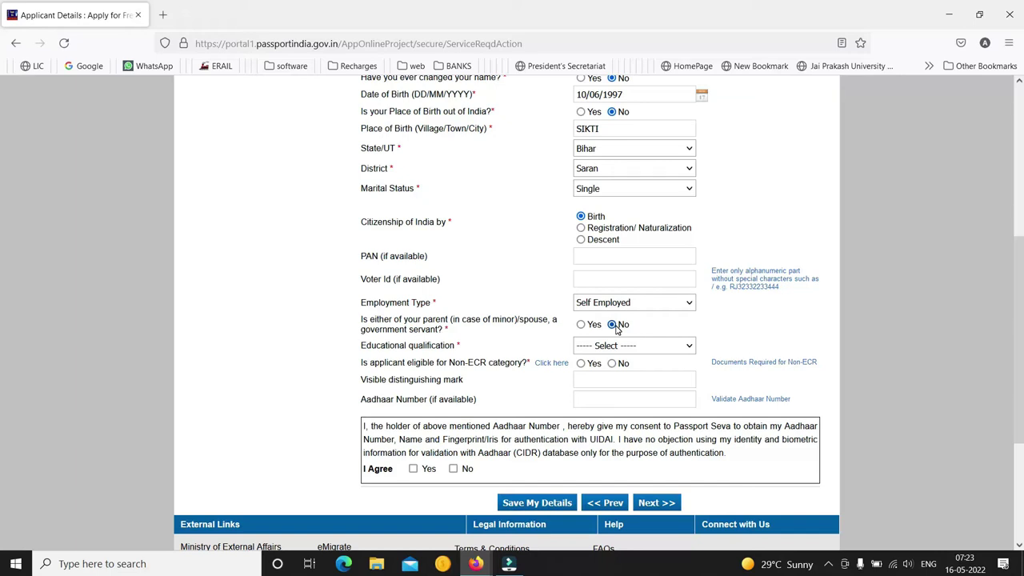
left_click(614, 345)
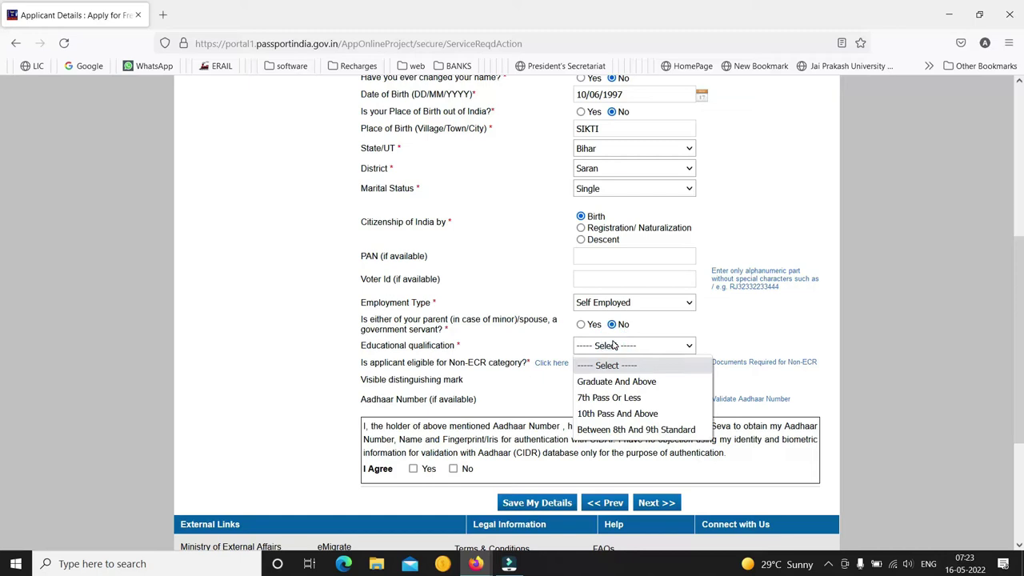
left_click(621, 418)
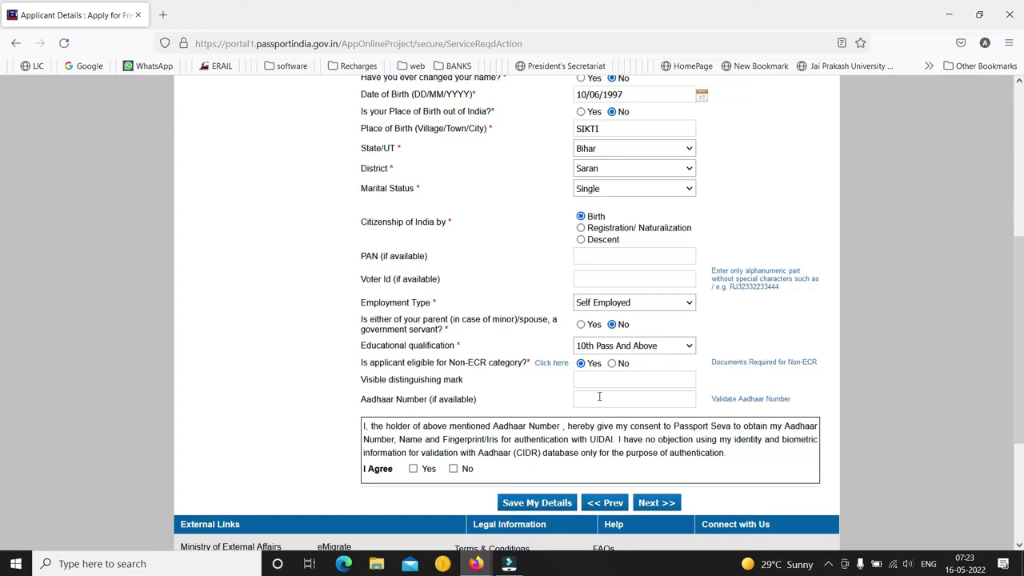
Enter the Aadhaar number, give authentication consent, and save the applicant details
left_click(608, 399)
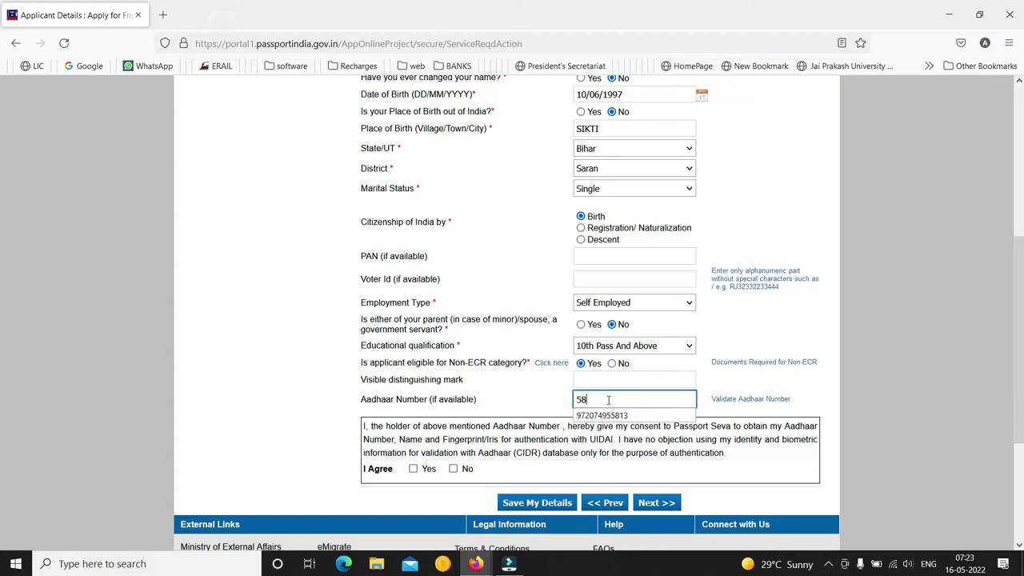
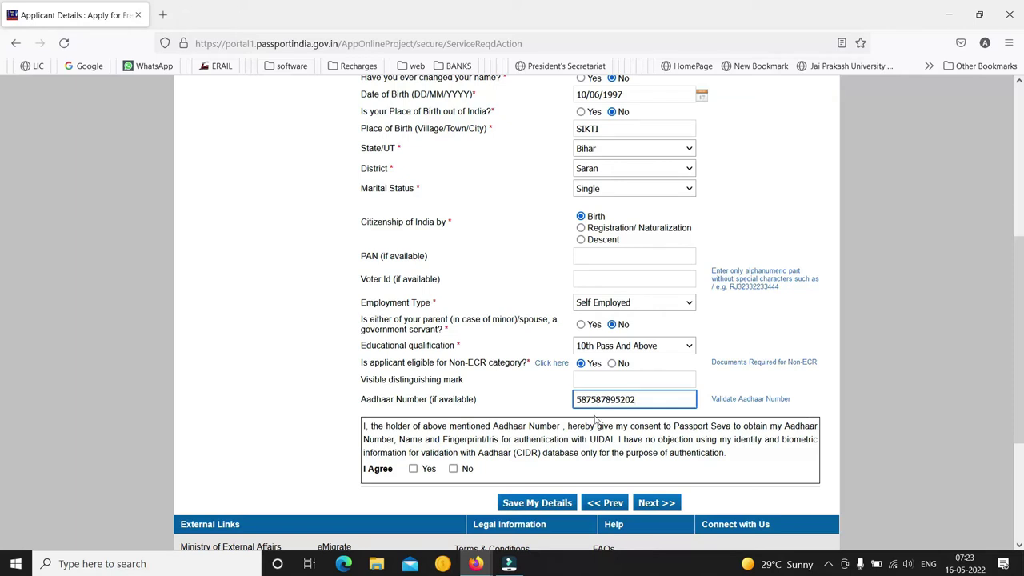
left_click(413, 469)
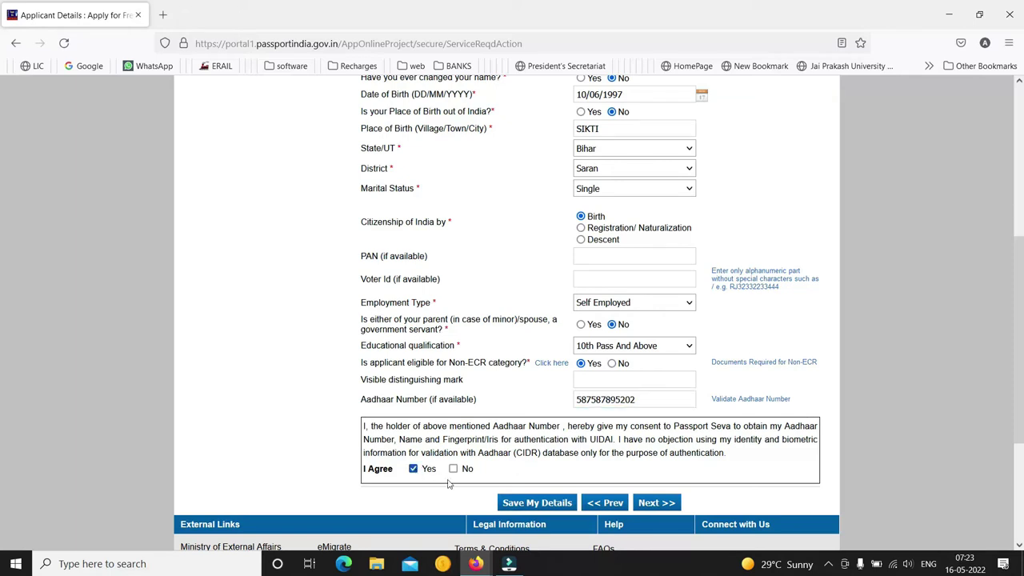
left_click(652, 503)
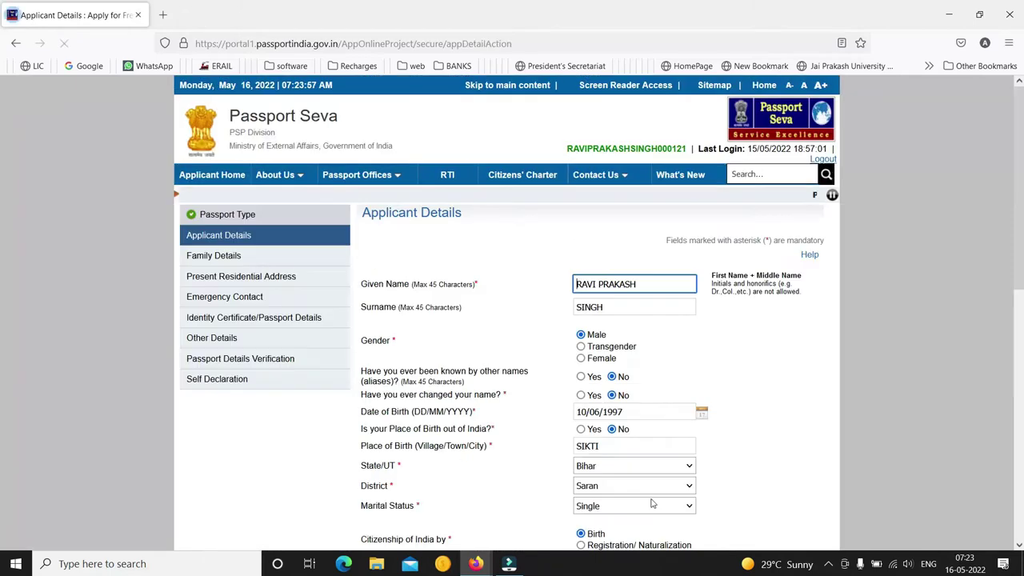
Replace the Aadhaar number with a different one, re-consent and resubmit
left_click_drag(1019, 229, 1019, 390)
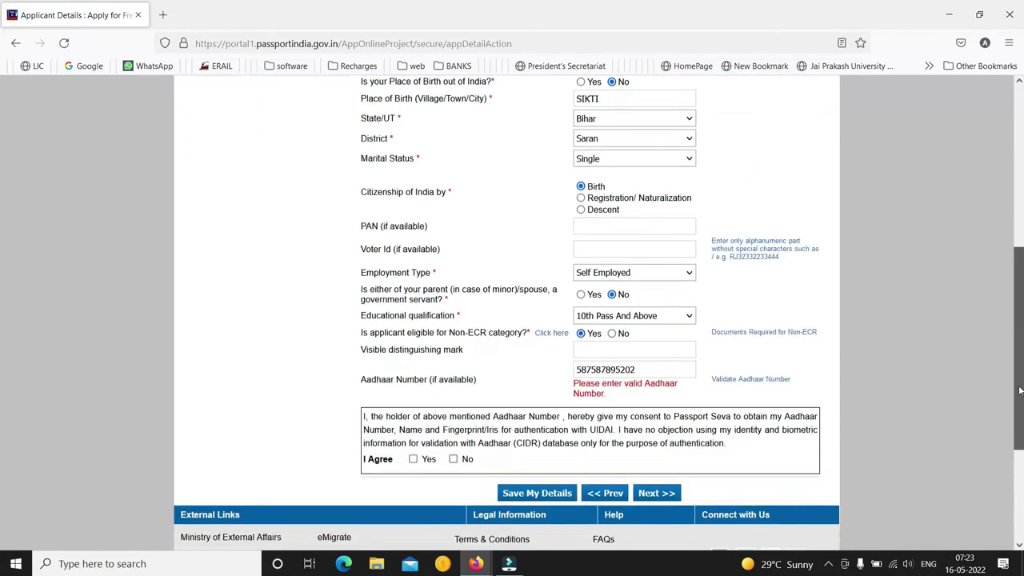
left_click(648, 366)
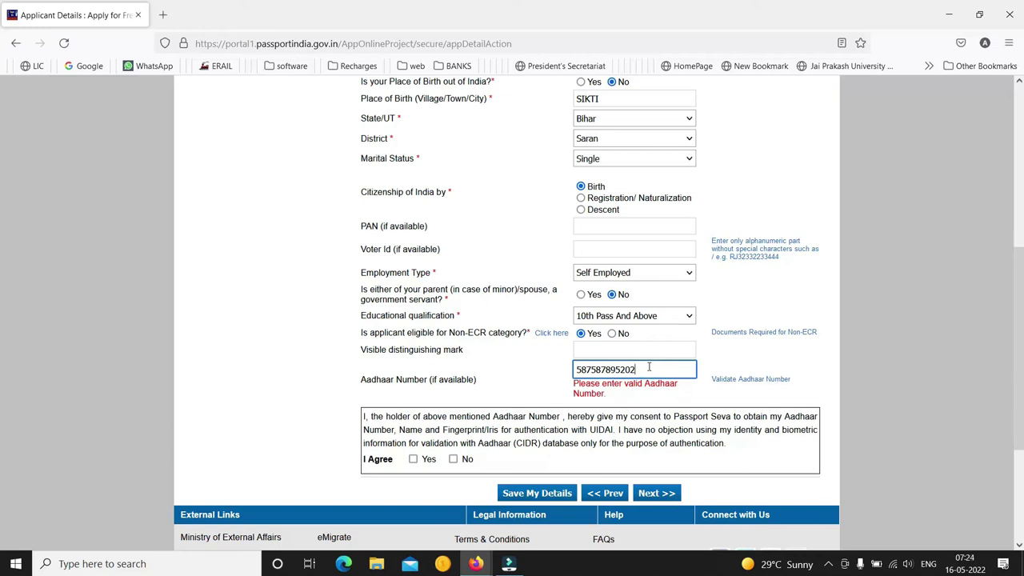
key("BackSpace")
key("BackSpace")
key("BackSpace")
key("BackSpace")
key("BackSpace")
key("BackSpace")
key("BackSpace")
key("BackSpace")
key("BackSpace")
key("BackSpace")
key("BackSpace")
key("BackSpace")
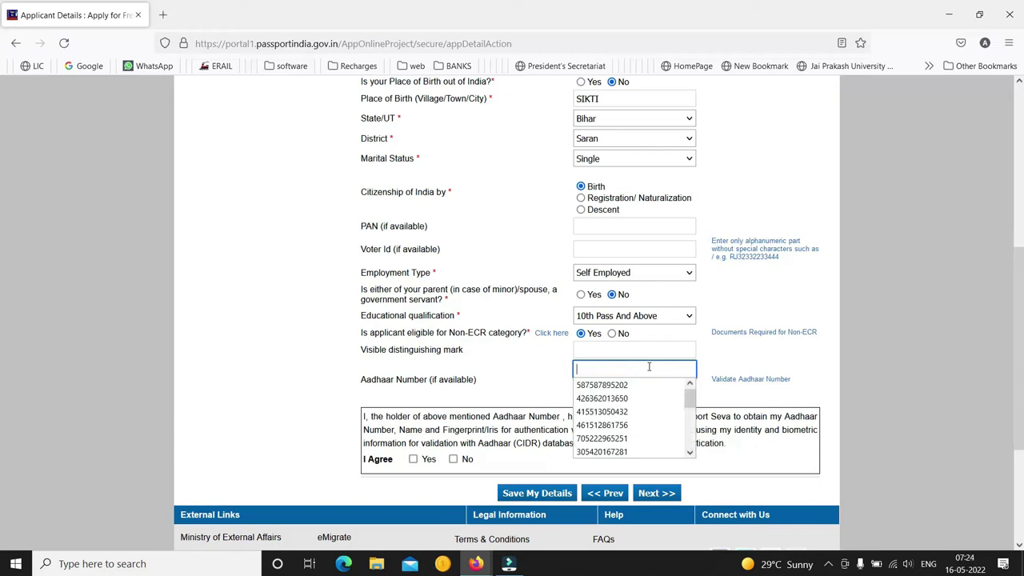
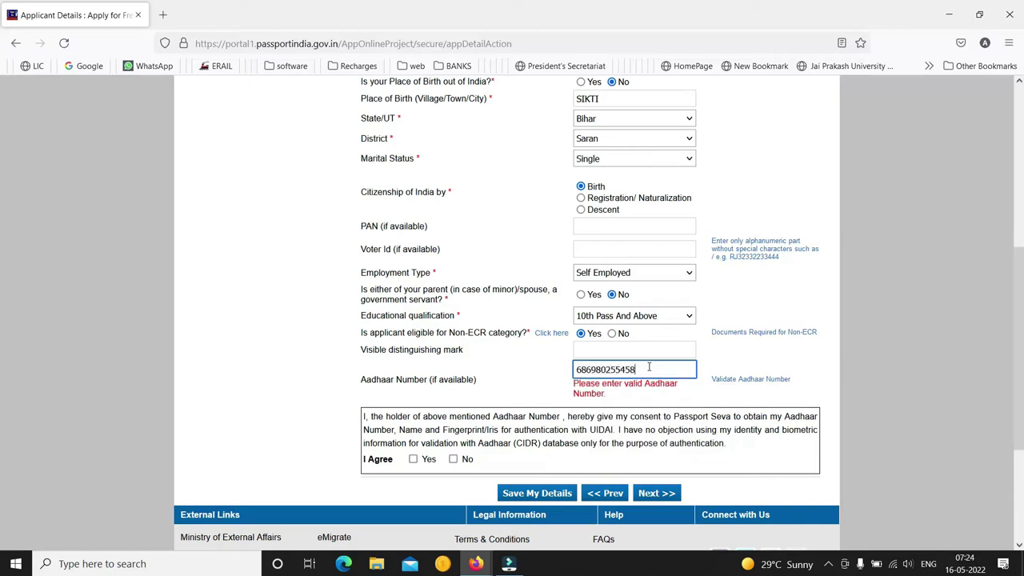
left_click(413, 459)
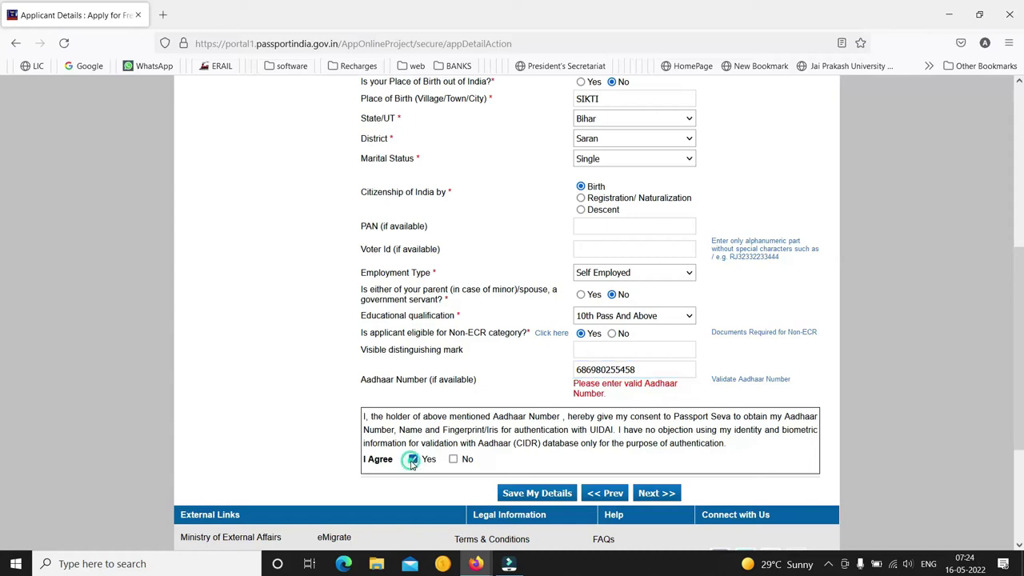
left_click(648, 494)
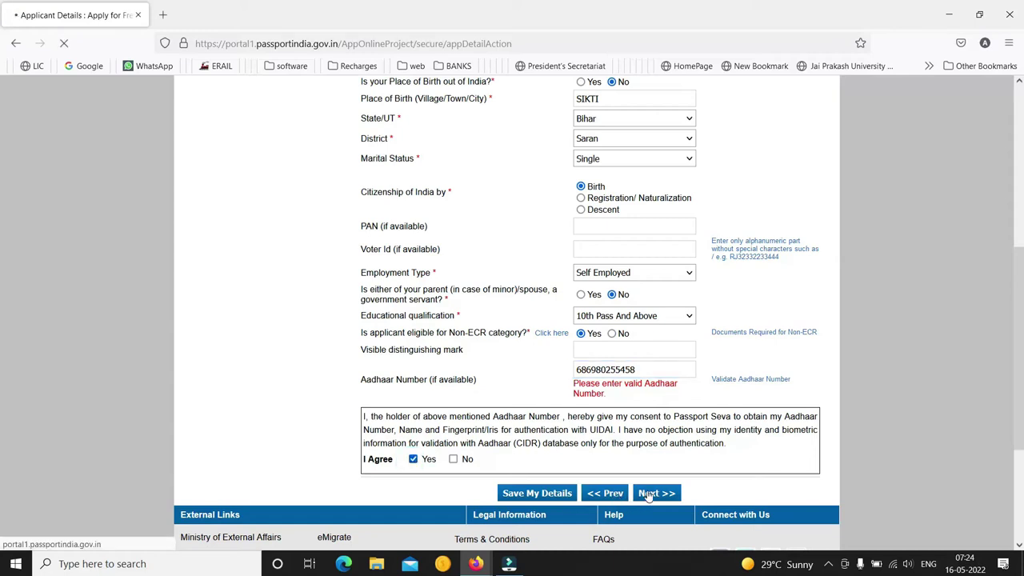
scroll(999, 373, "down", 3)
scroll(1000, 373, "down", 2)
scroll(991, 271, "up", 4)
scroll(987, 370, "down", 5)
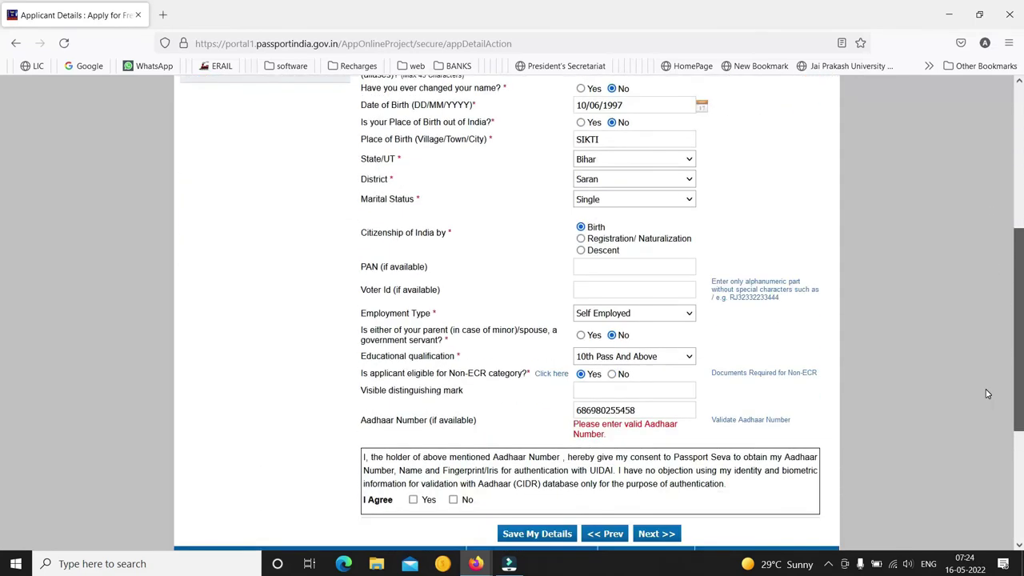
scroll(990, 173, "up", 5)
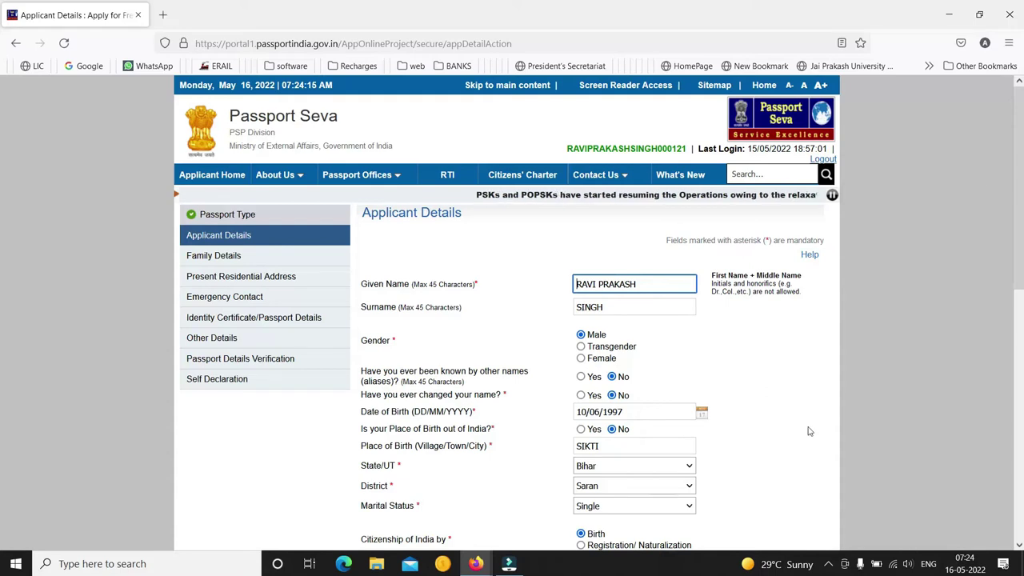
Bring up the screen recorder window from the system tray
left_click(826, 565)
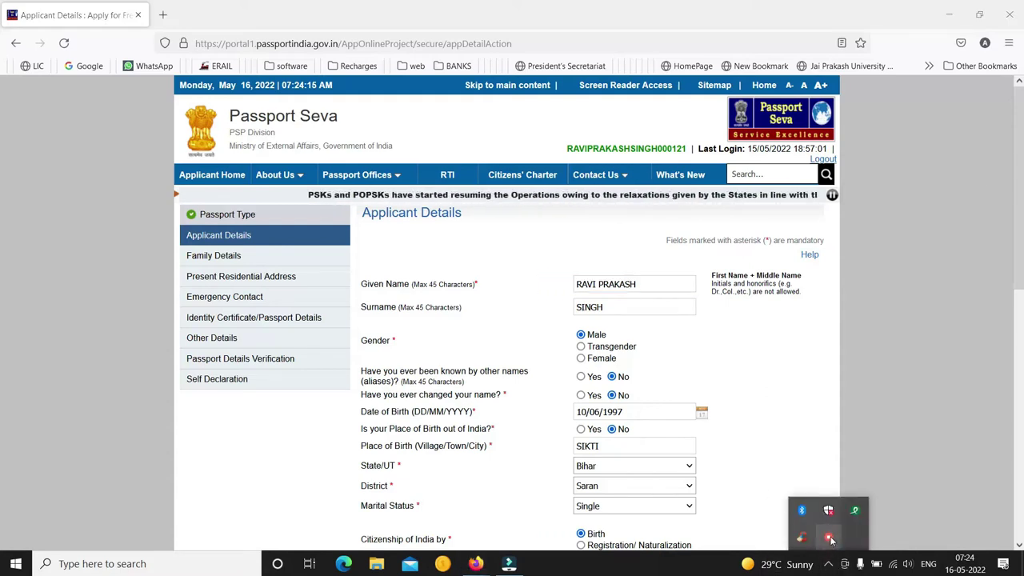
right_click(829, 538)
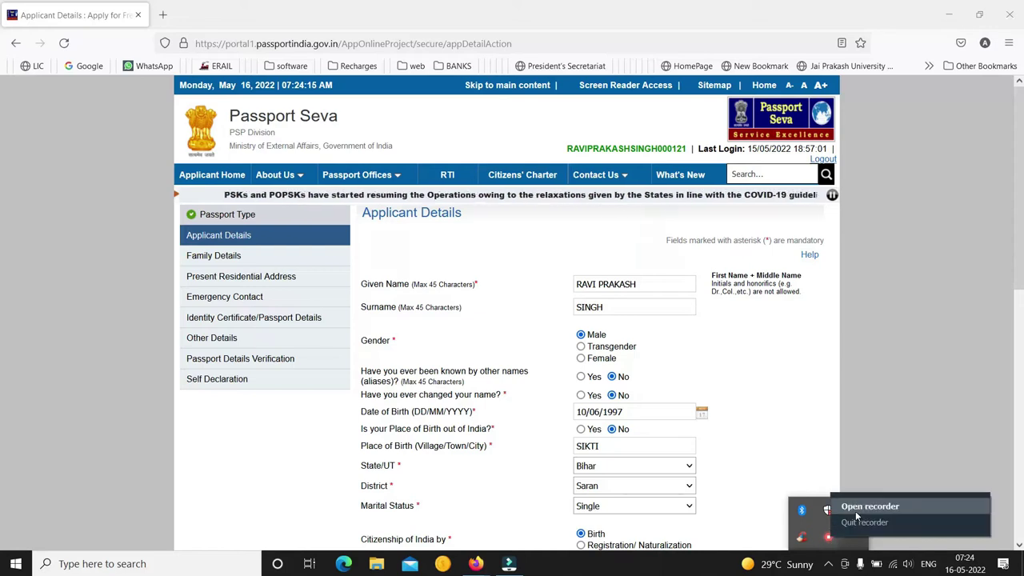
left_click(866, 506)
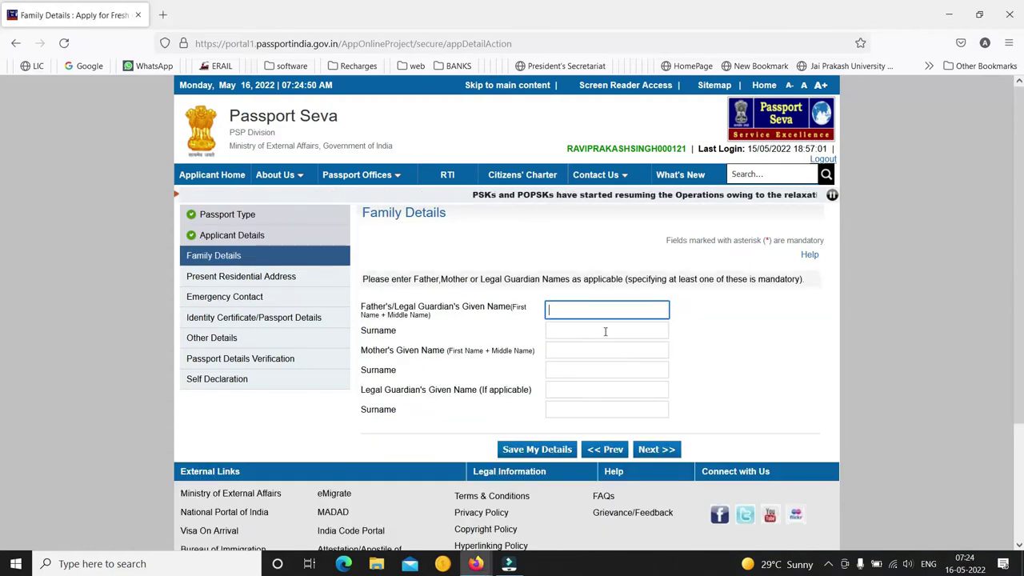
Enter the father's given name from autofill and surname, then the mother's given name and surname
left_click(587, 310)
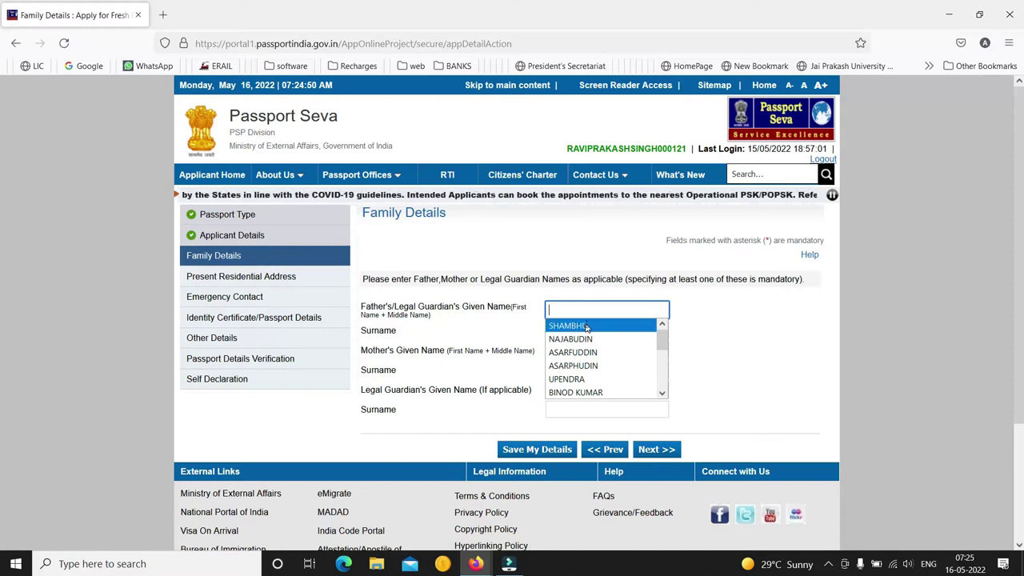
left_click(587, 325)
left_click(586, 329)
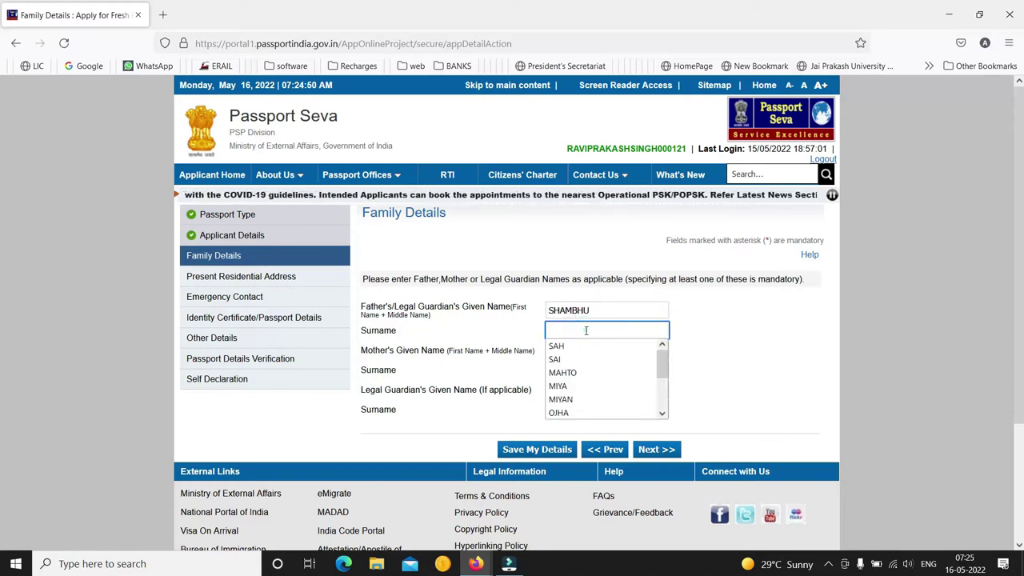
type("SINGH")
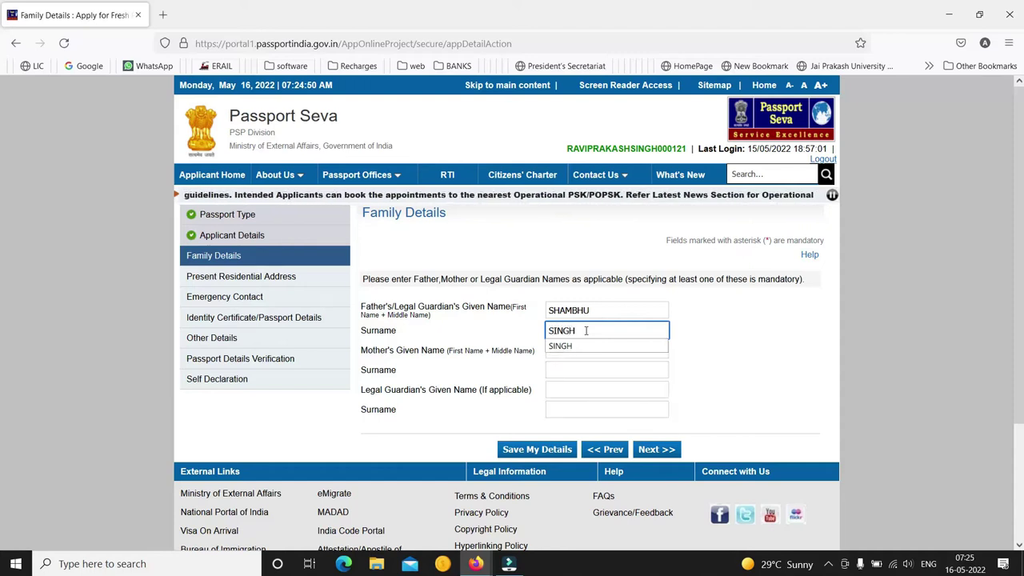
key("Tab")
left_click(580, 354)
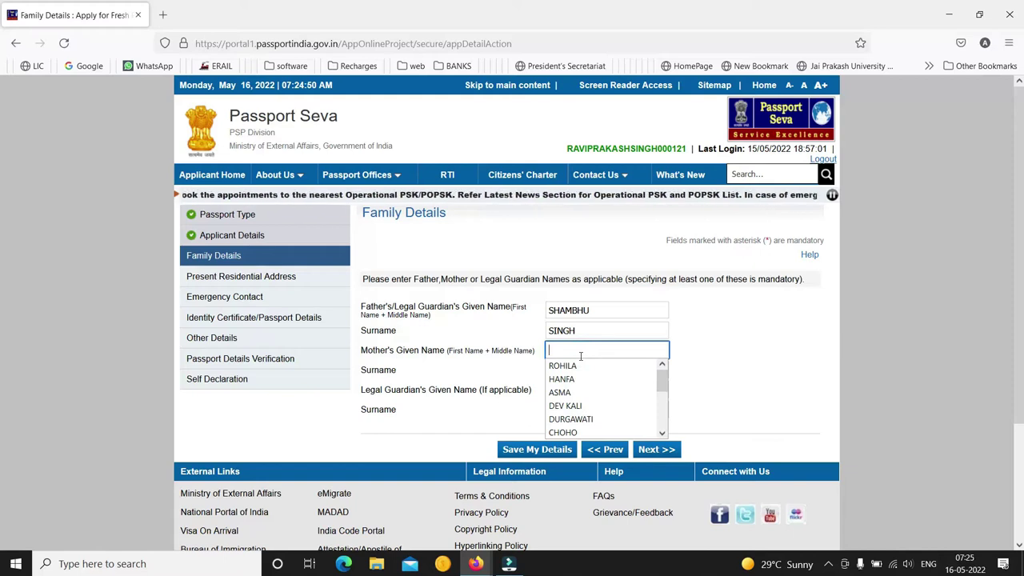
key("Tab")
key("Tab")
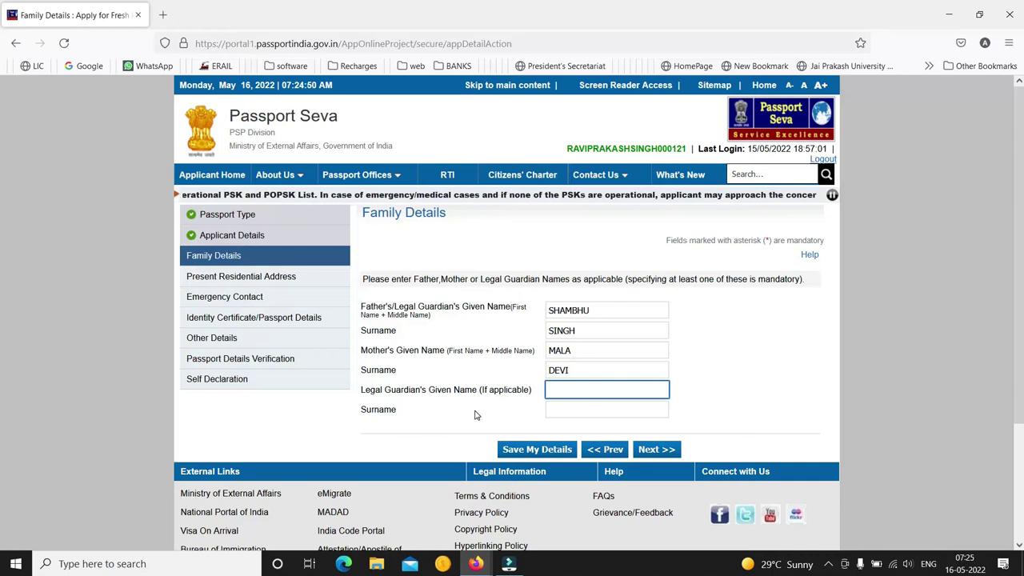
Save family details and enter the present address street and village or town
left_click(669, 449)
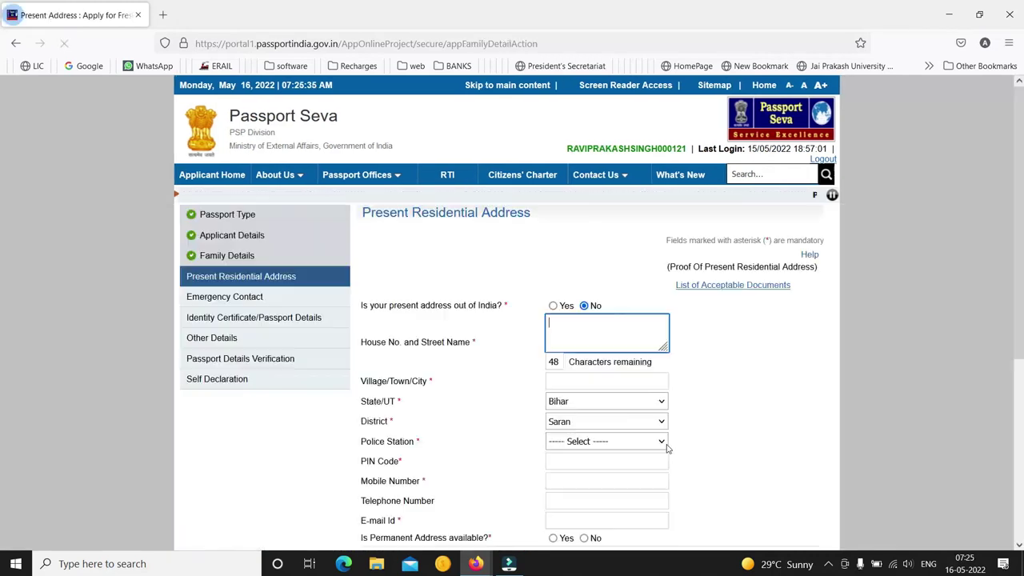
left_click(585, 331)
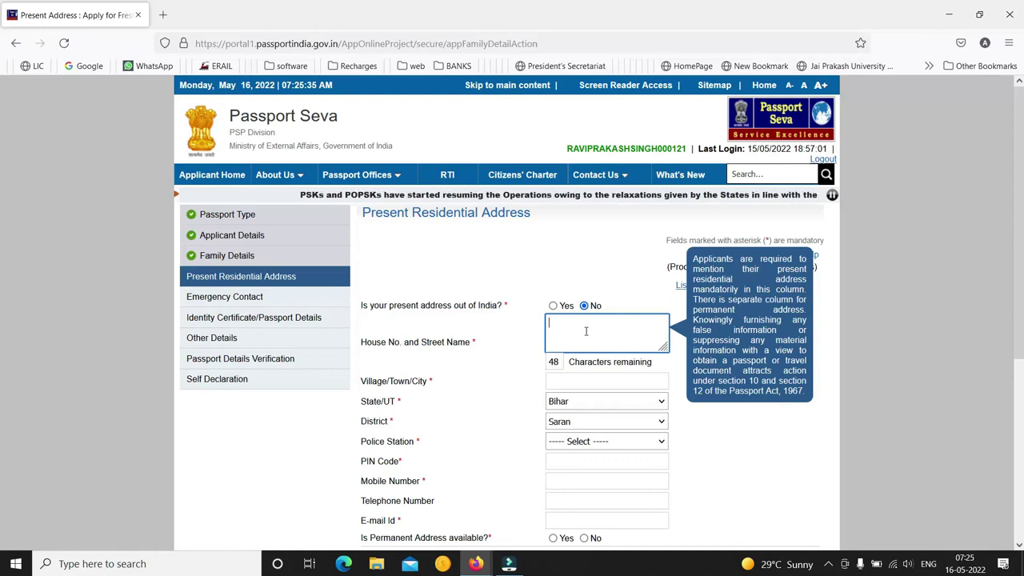
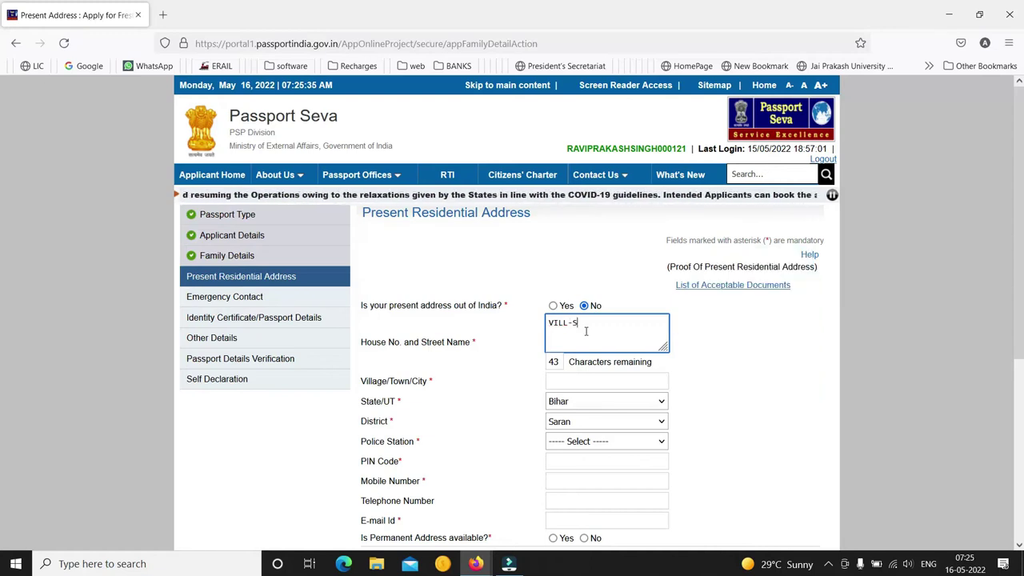
key("Tab")
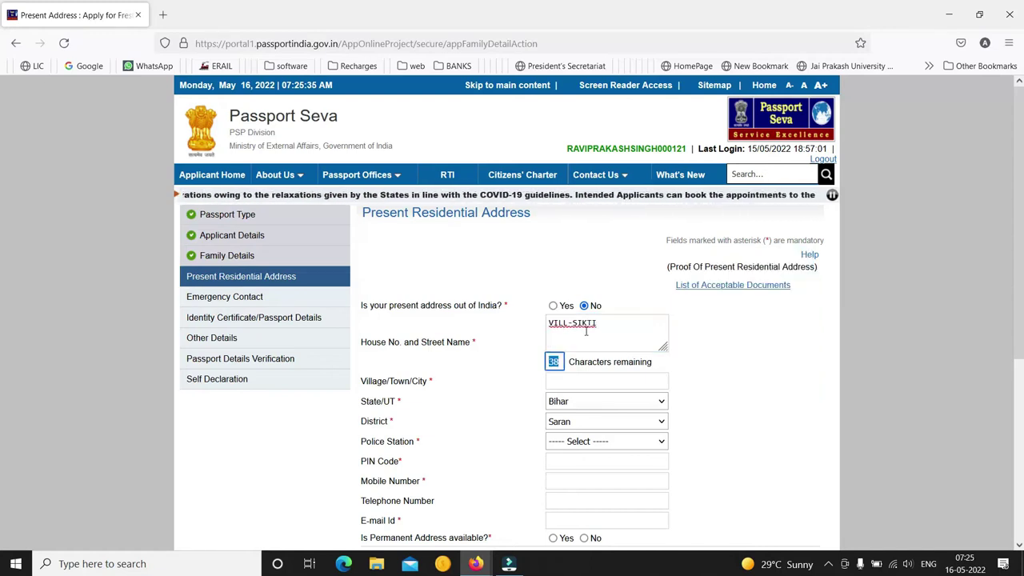
left_click(623, 328)
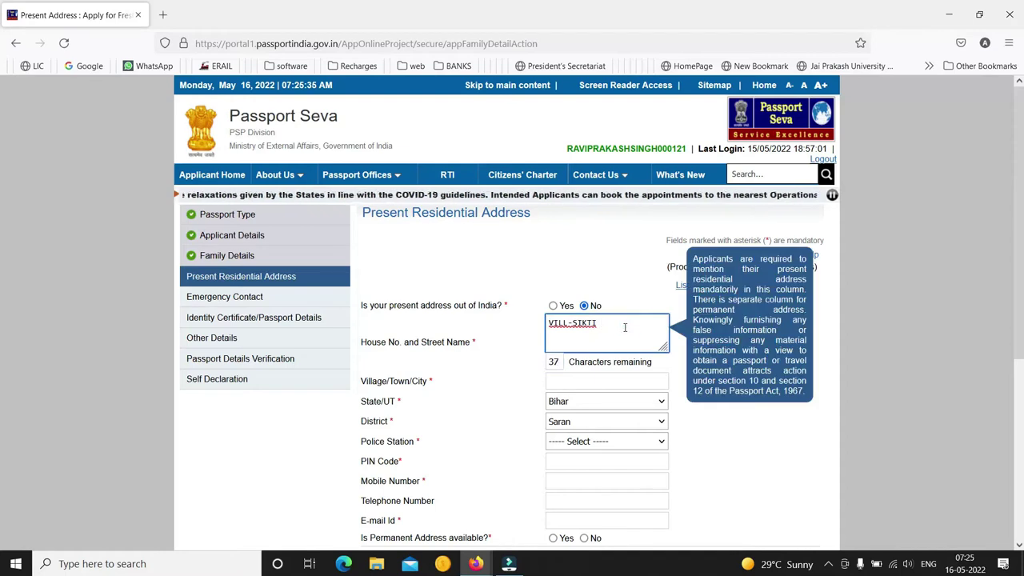
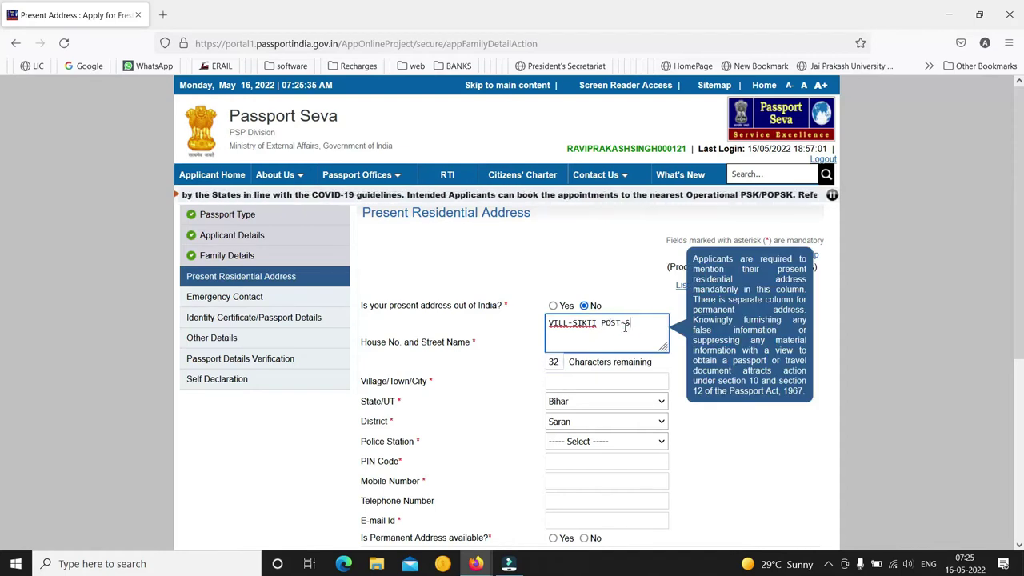
key("Tab")
key("Tab")
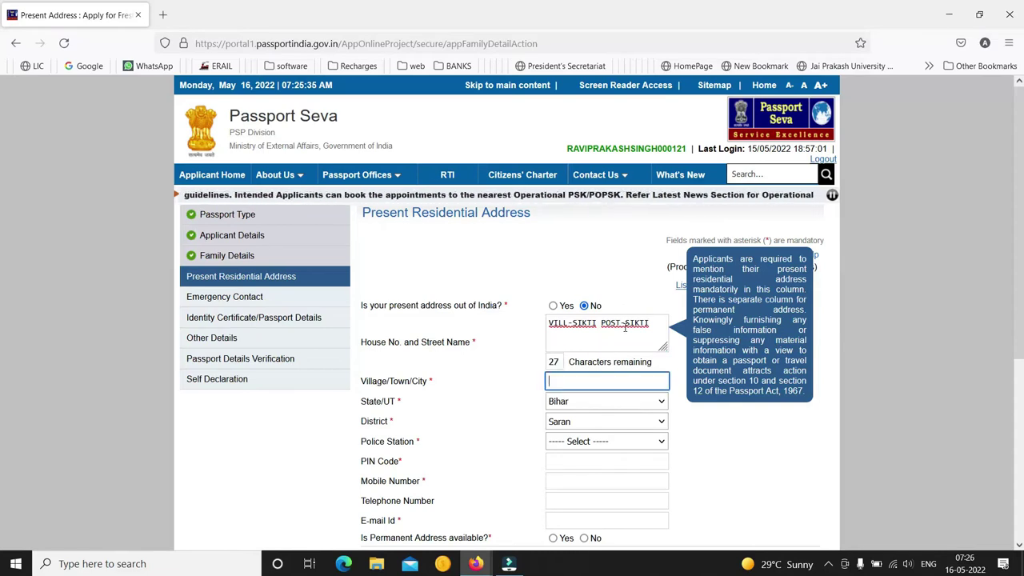
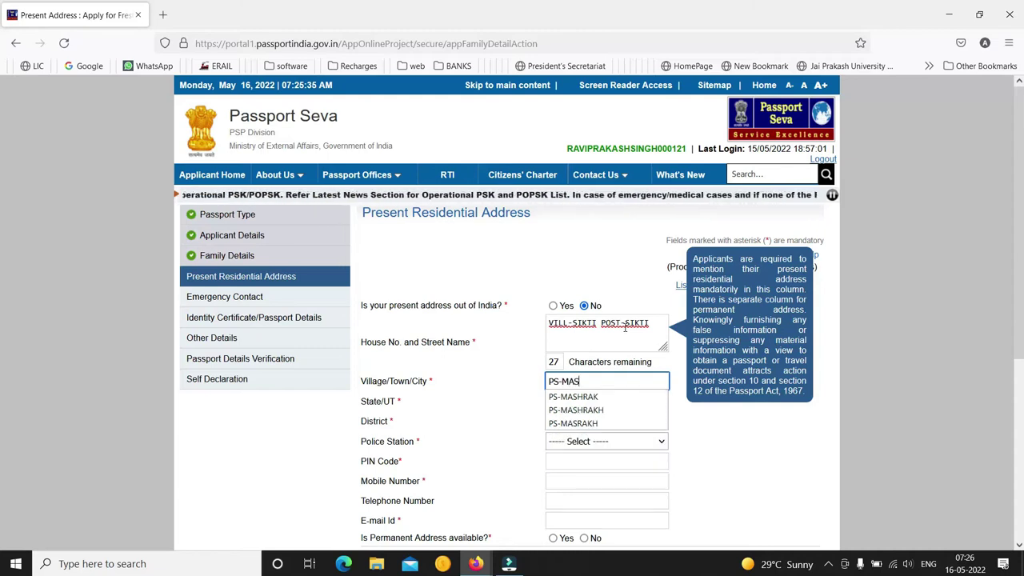
key("Tab")
key("Tab")
key("Tab")
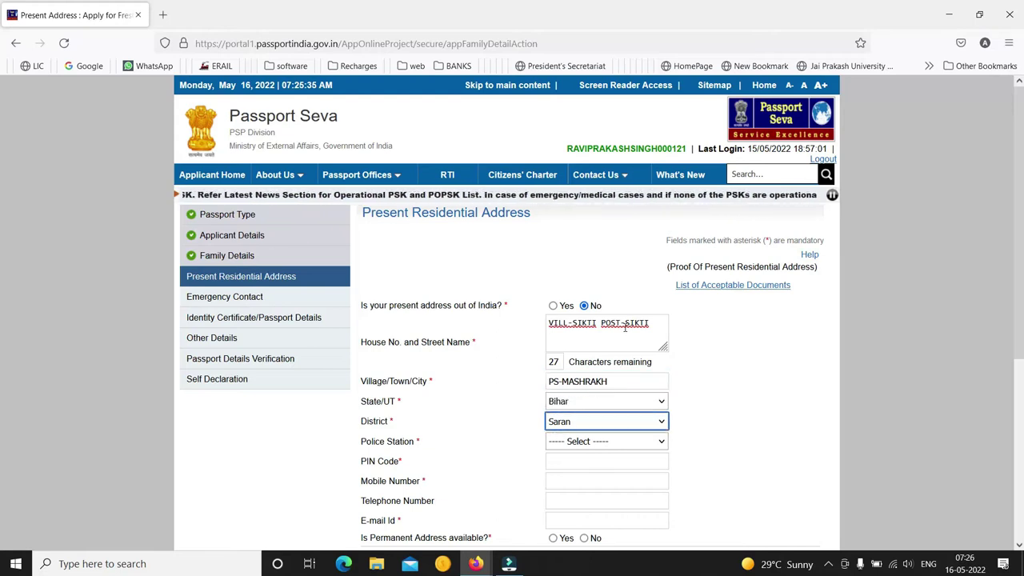
Choose the police station and enter the PIN code, mobile number and e-mail address
type("manmas")
key("Tab")
type("841")
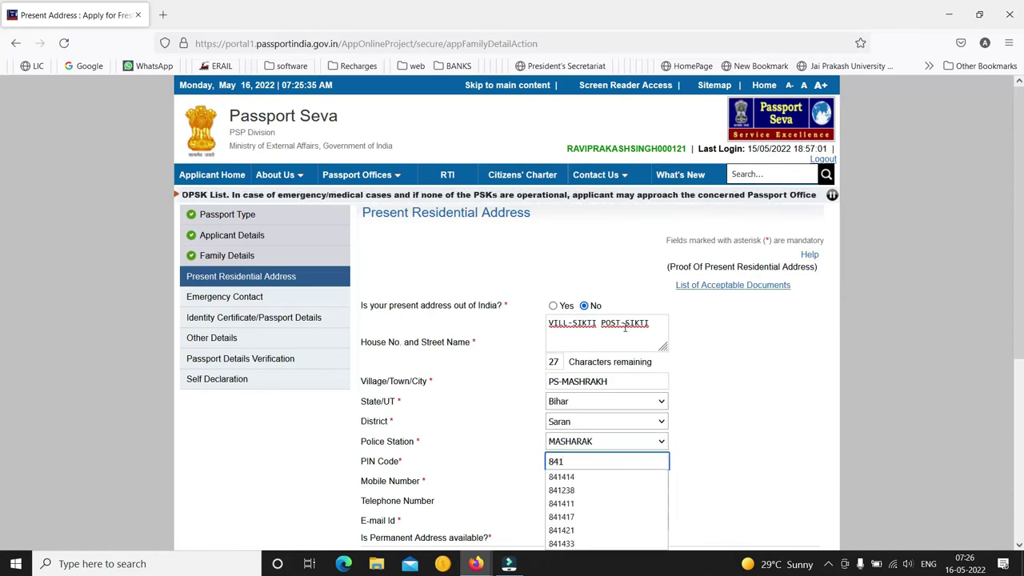
type("417")
key("BackSpace")
key("BackSpace")
type("21")
key("Tab")
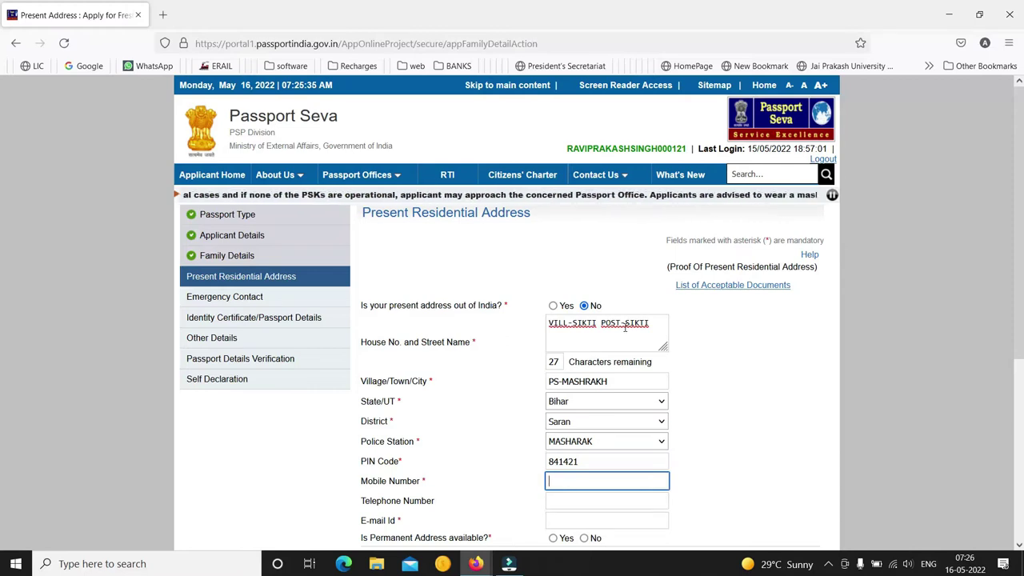
key("Tab")
key("Tab")
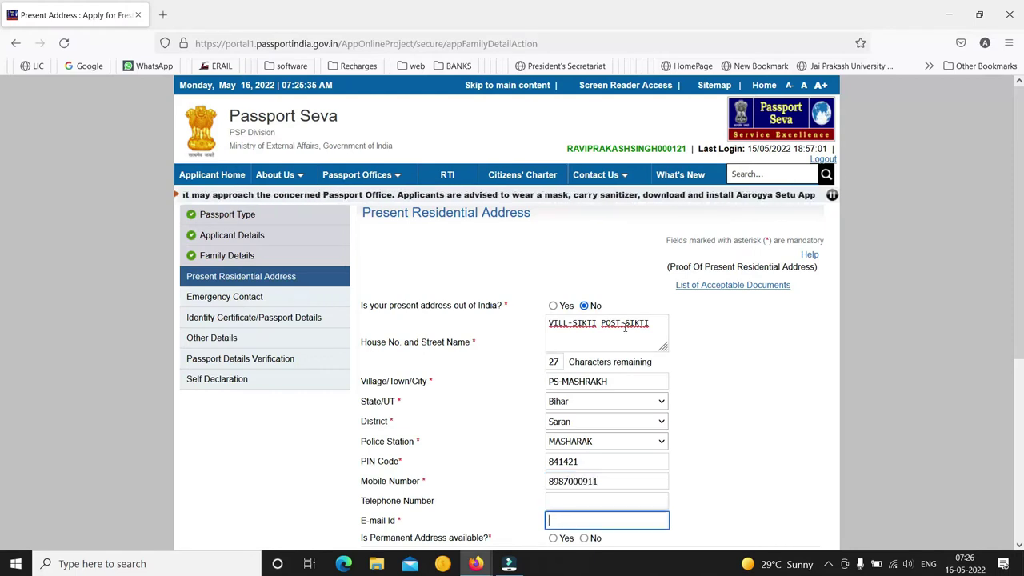
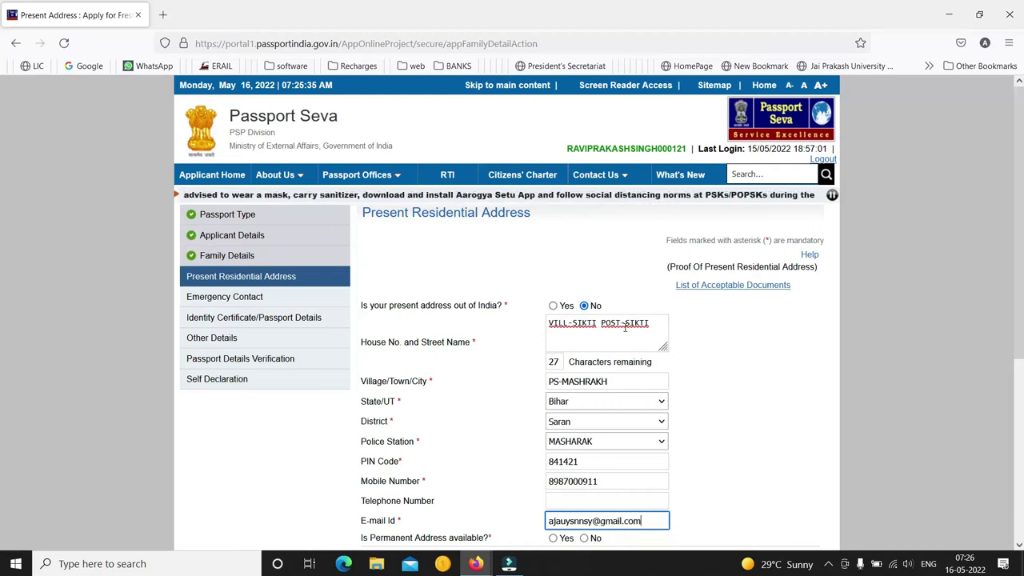
key("Tab")
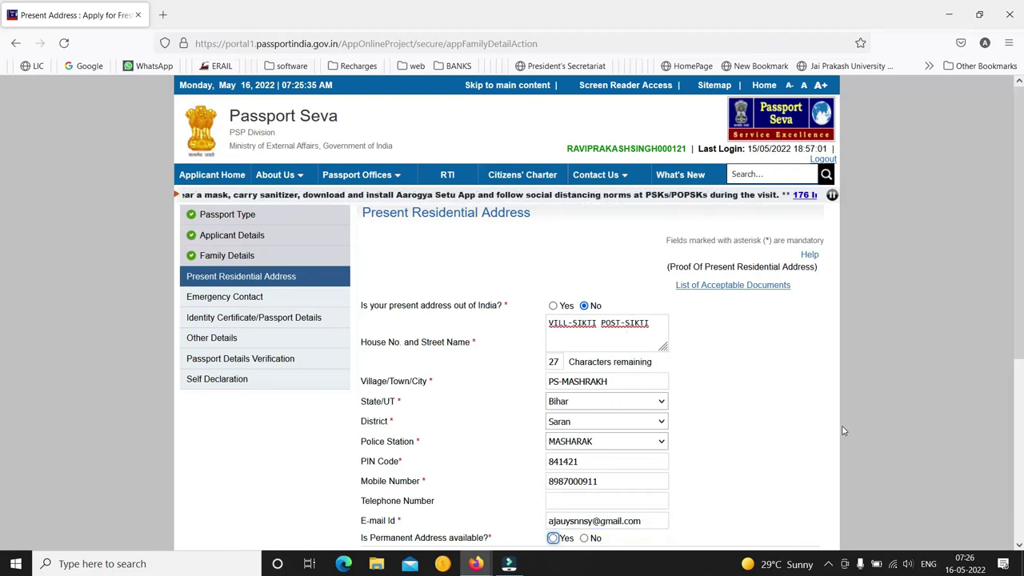
Mark the permanent address as same as present and confirm to reach Emergency Contact
scroll(4, 480, "down", 3)
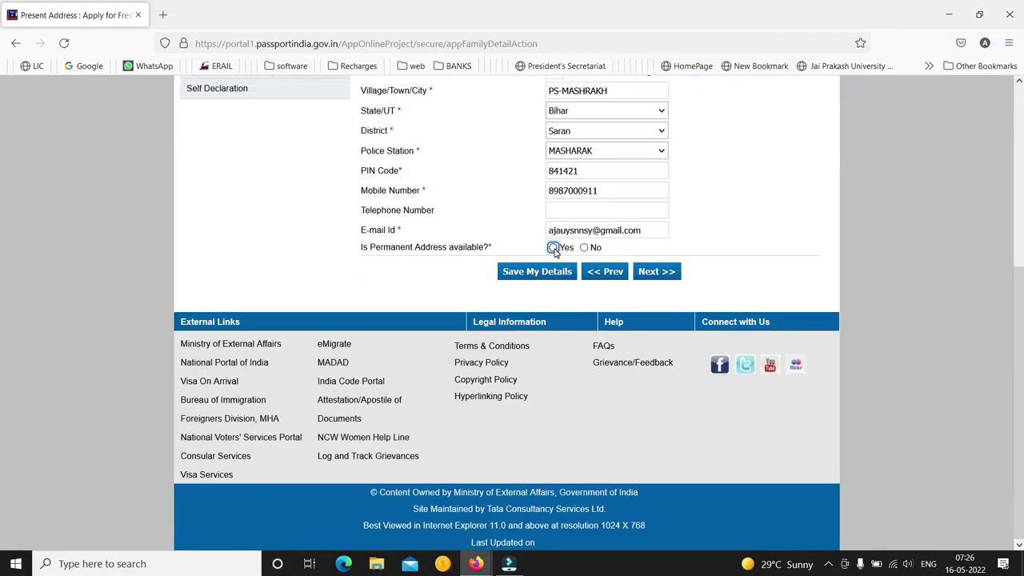
left_click(554, 248)
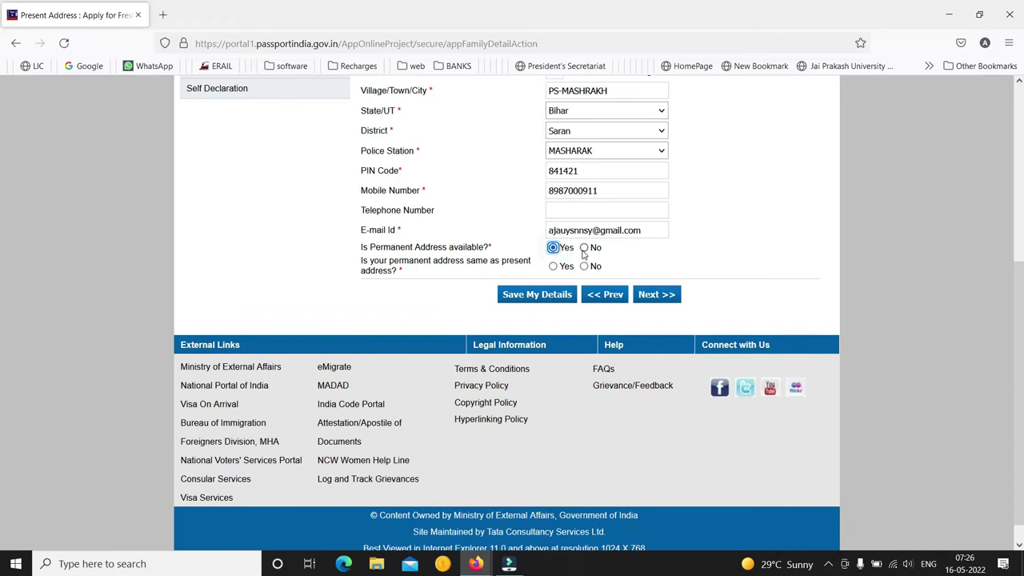
left_click(552, 268)
left_click(657, 296)
left_click(570, 363)
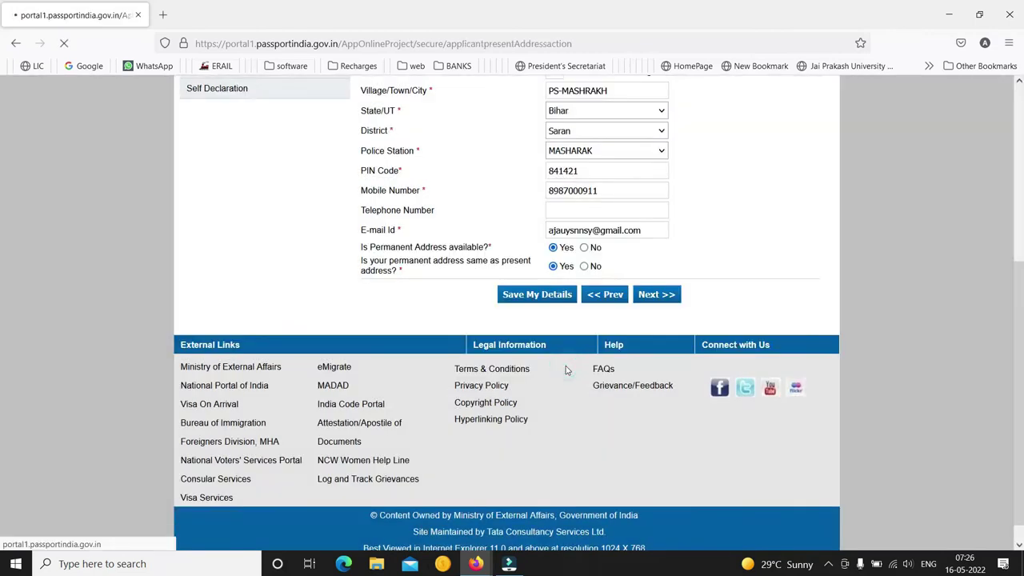
left_click(571, 279)
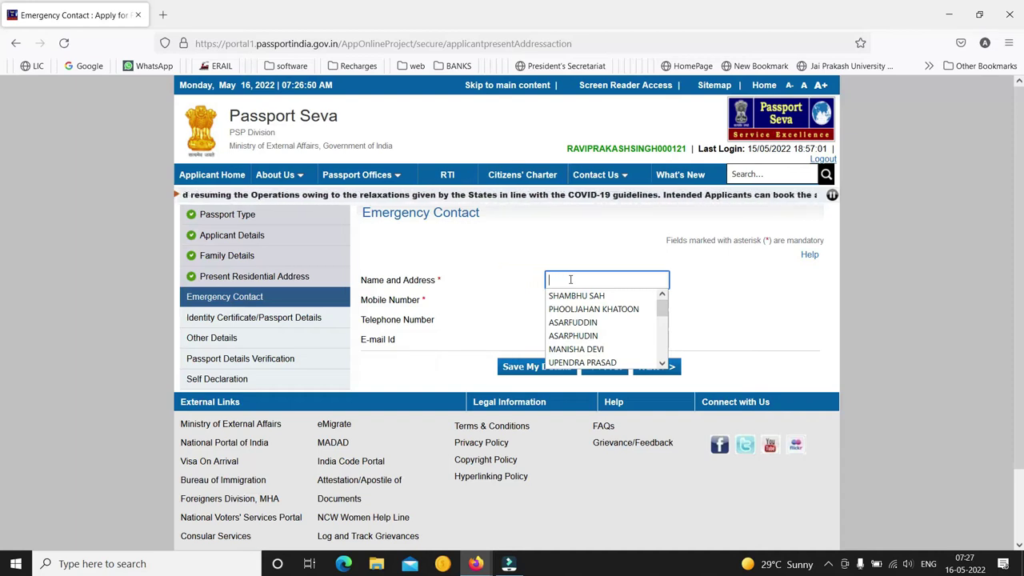
Fill the emergency contact's saved name and mobile number, then move on to Previous Passport
left_click(575, 295)
left_click(578, 300)
left_click(652, 367)
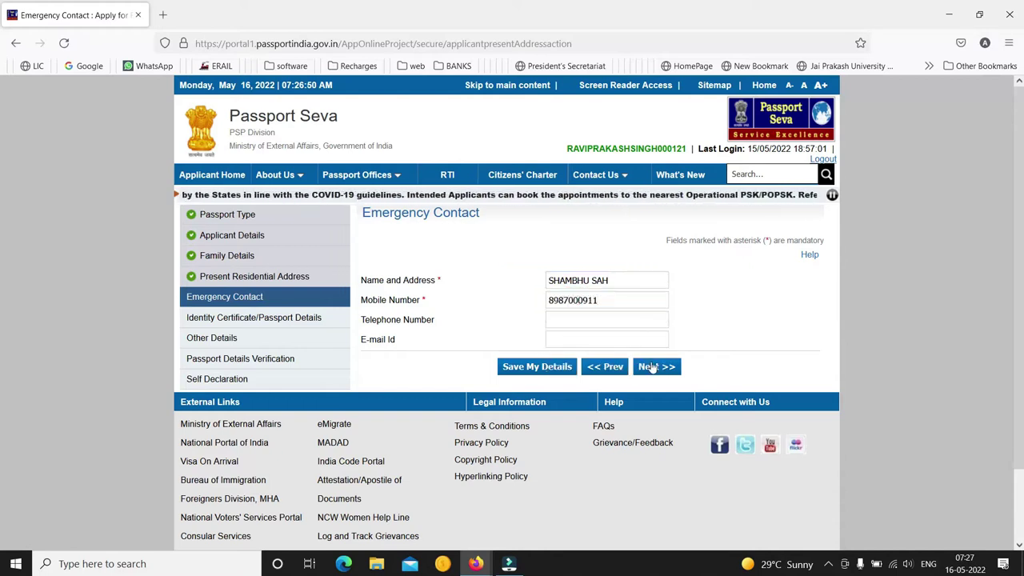
left_click(649, 291)
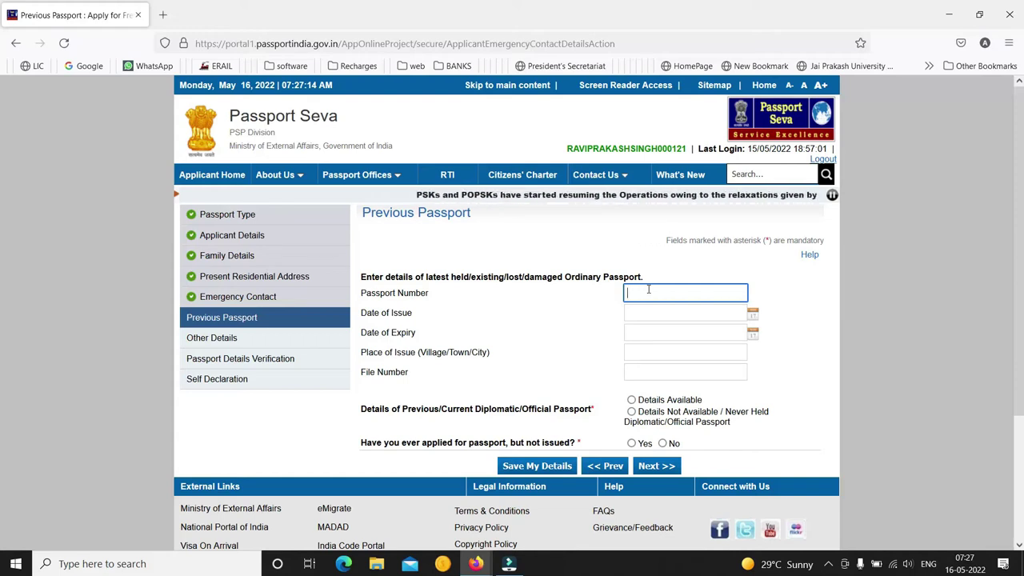
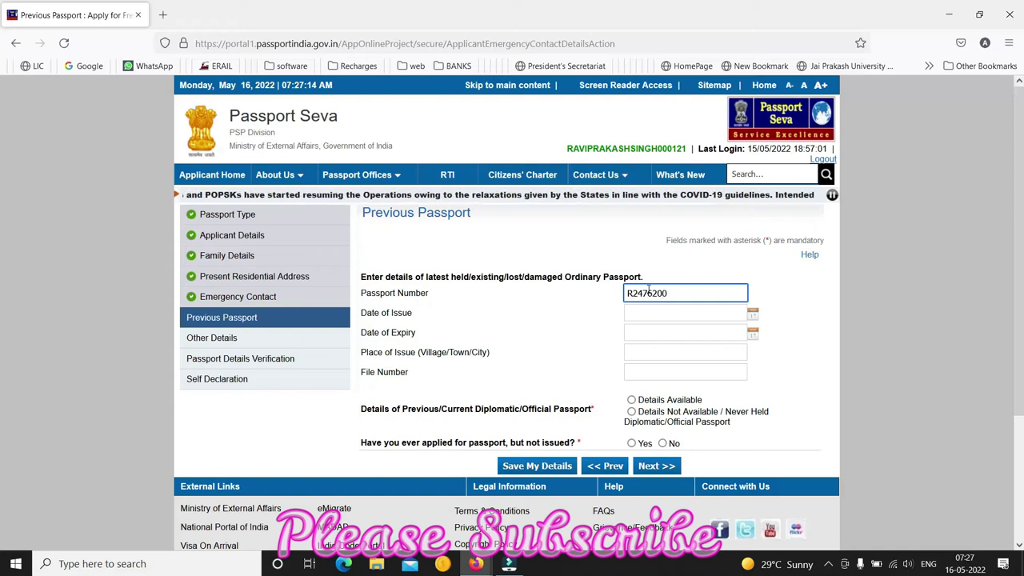
Enter the old passport number, Date of Issue 05/09/2017 and Date of Expiry 04/09/2027
left_click(677, 312)
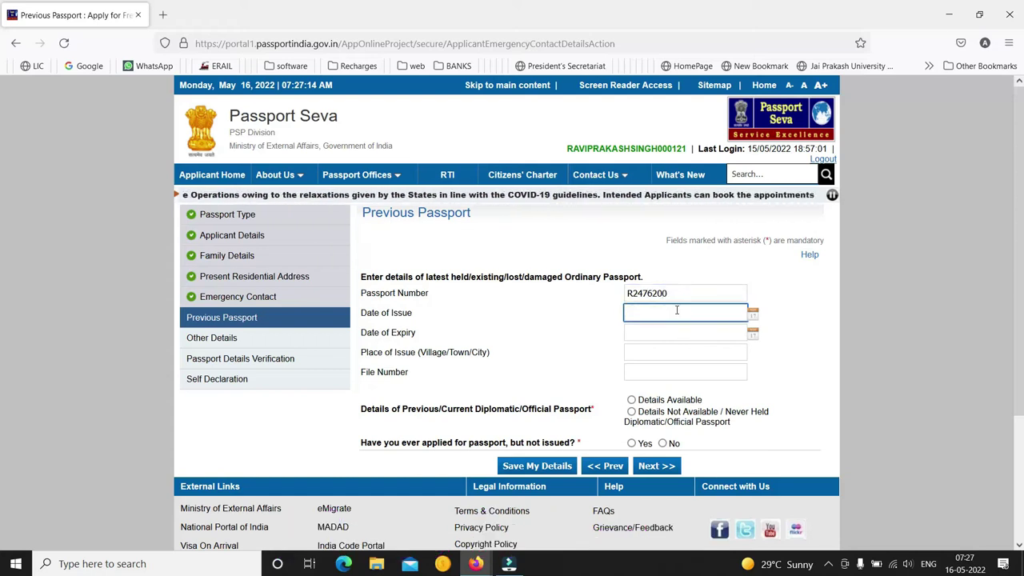
left_click(755, 317)
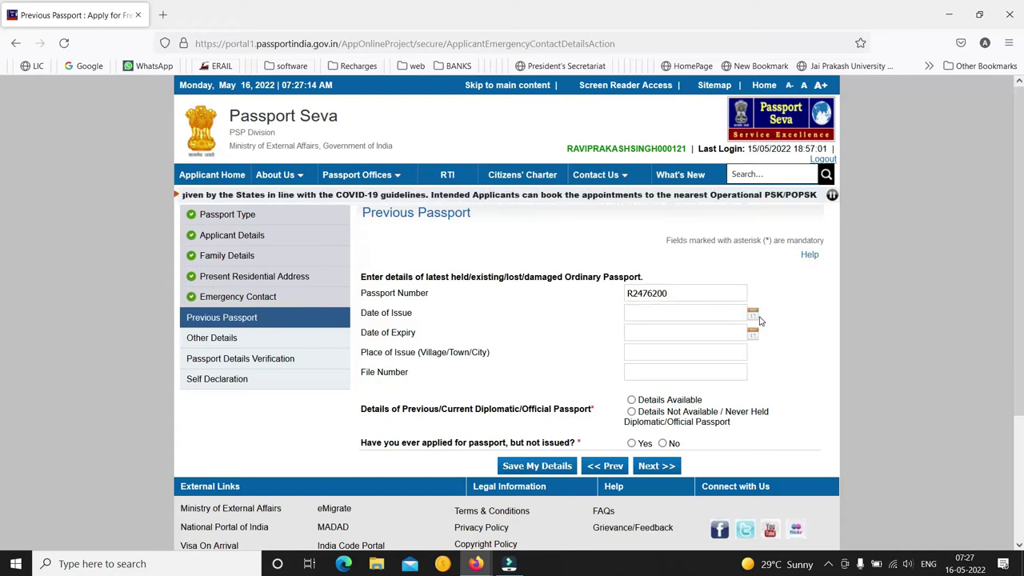
left_click(714, 311)
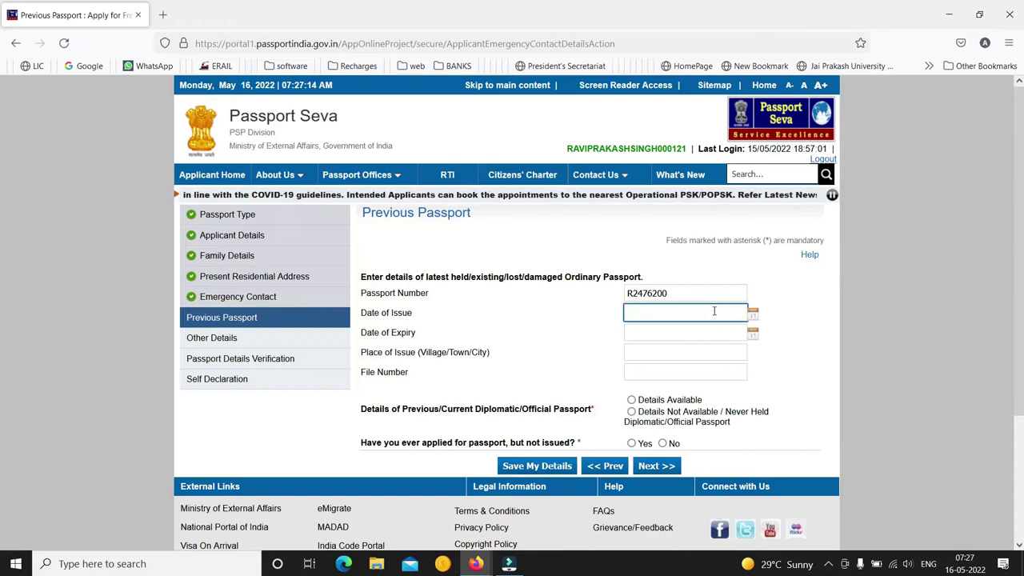
type("05/0")
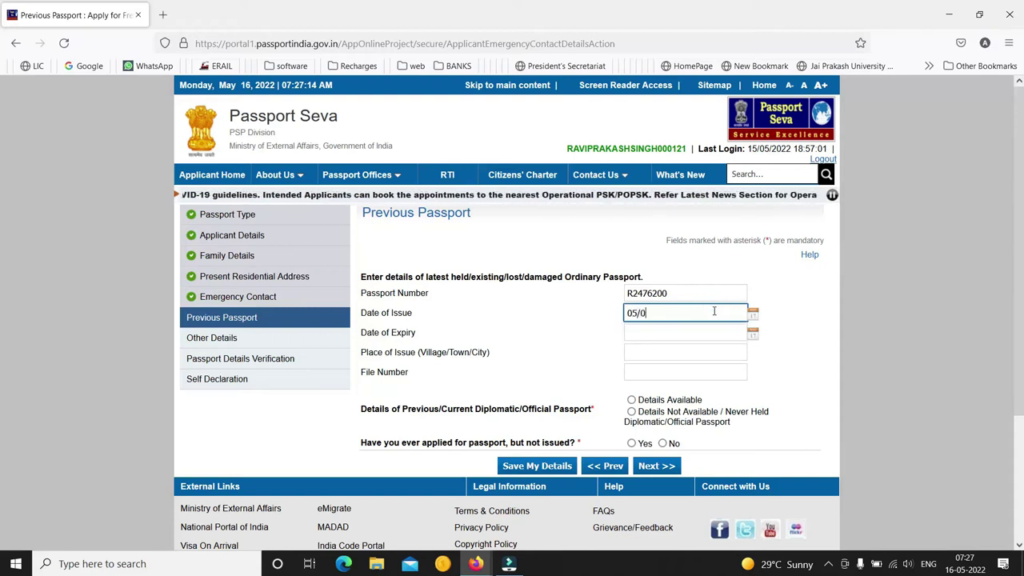
type("9/2017")
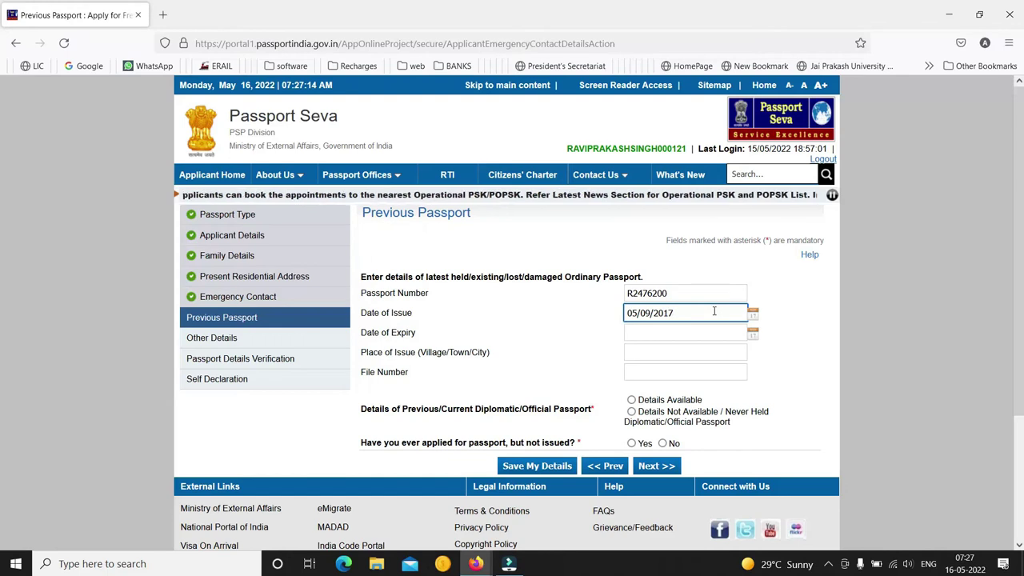
key("Tab")
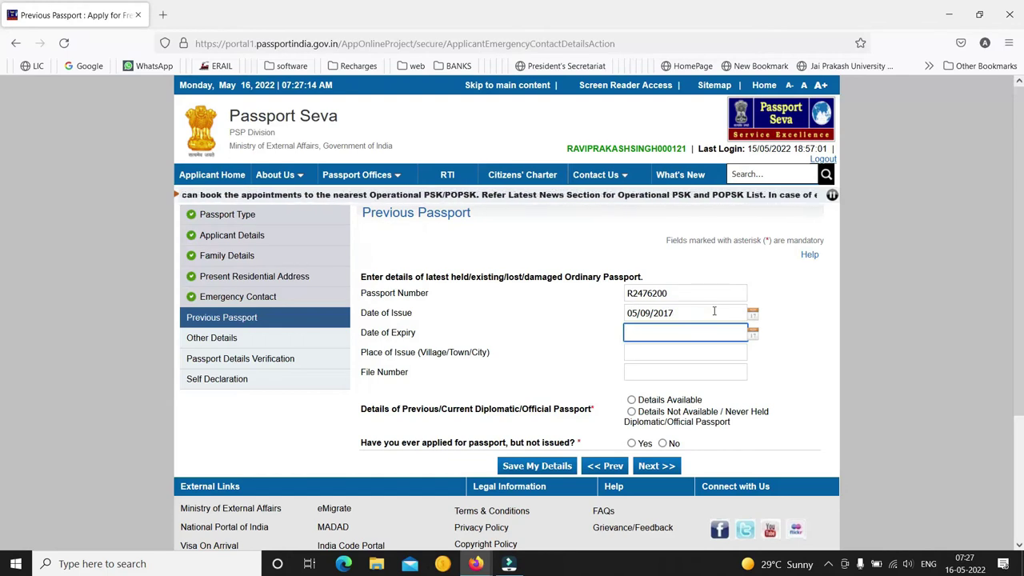
type("04/09")
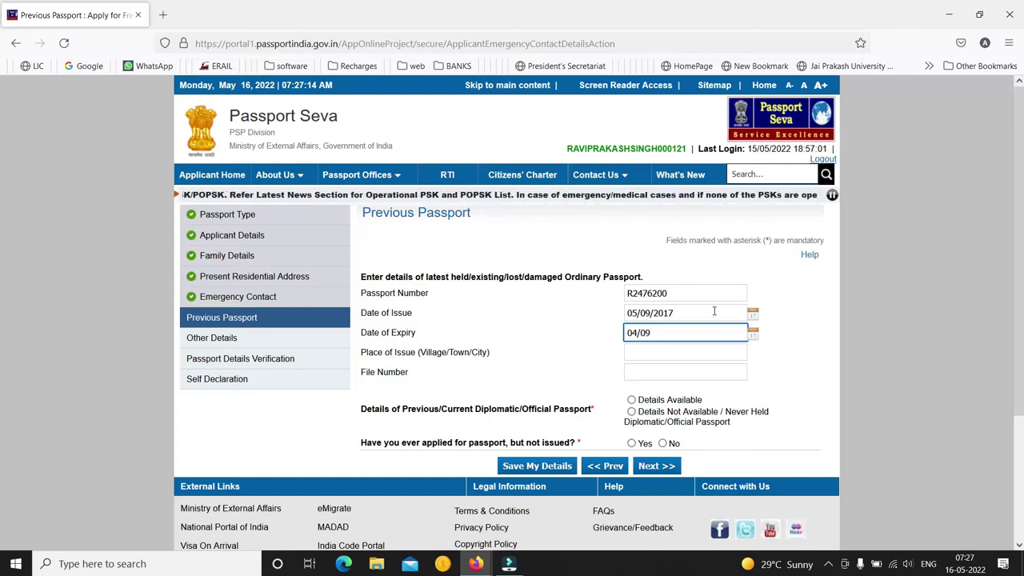
type("/")
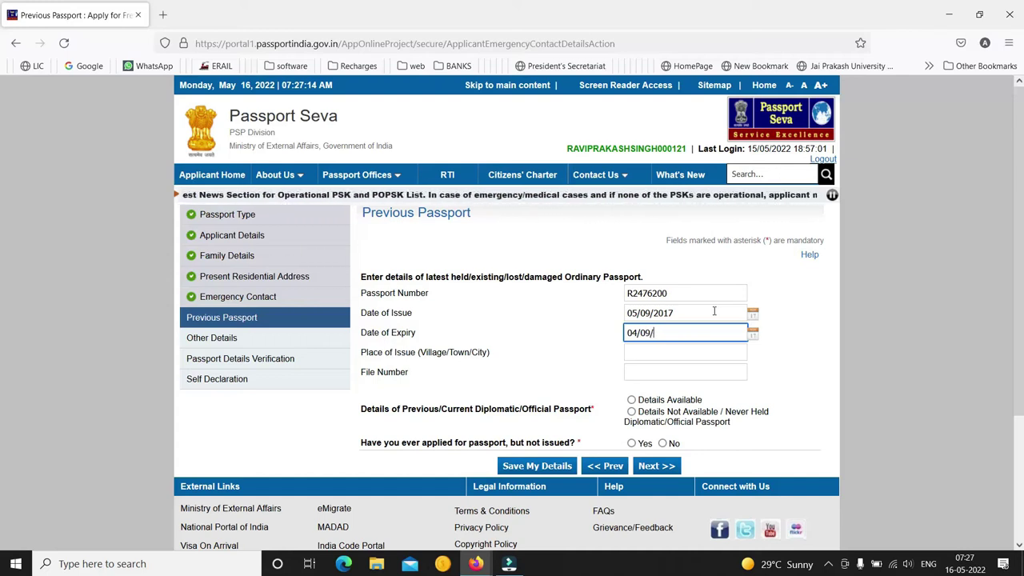
type("2027")
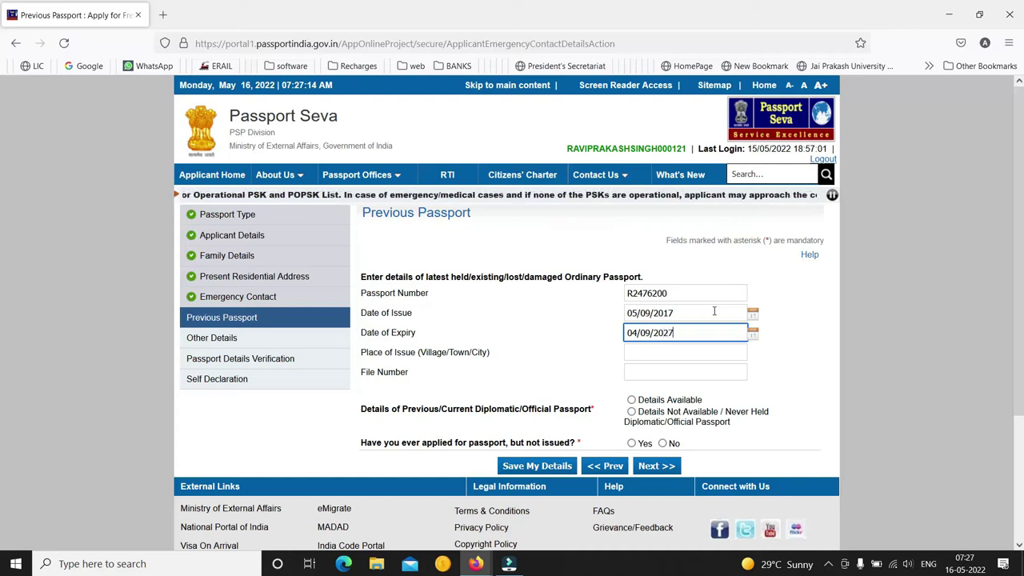
Enter PATNA as the previous passport's place of issue and fill in its file number
left_click(706, 352)
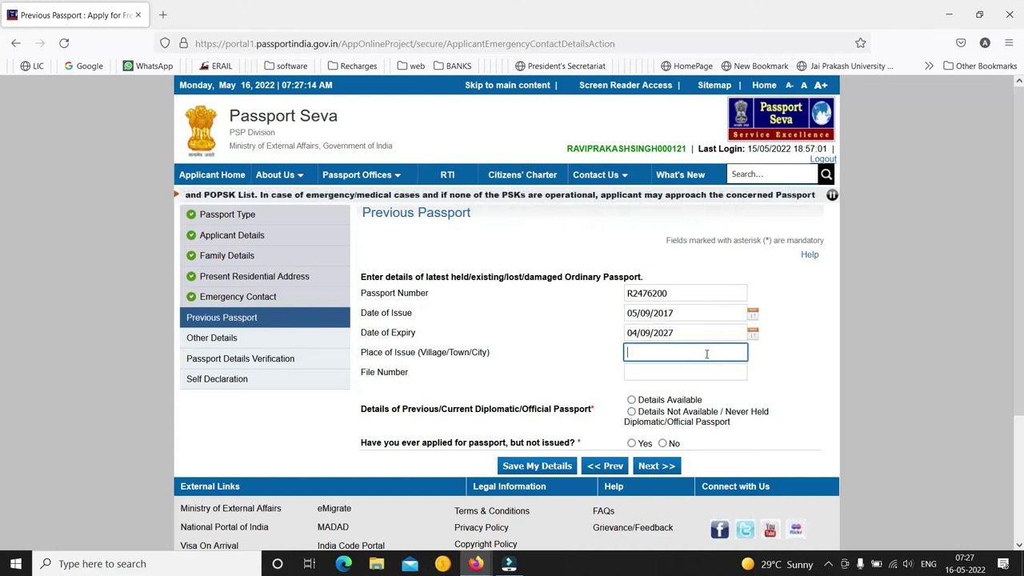
type("PATA")
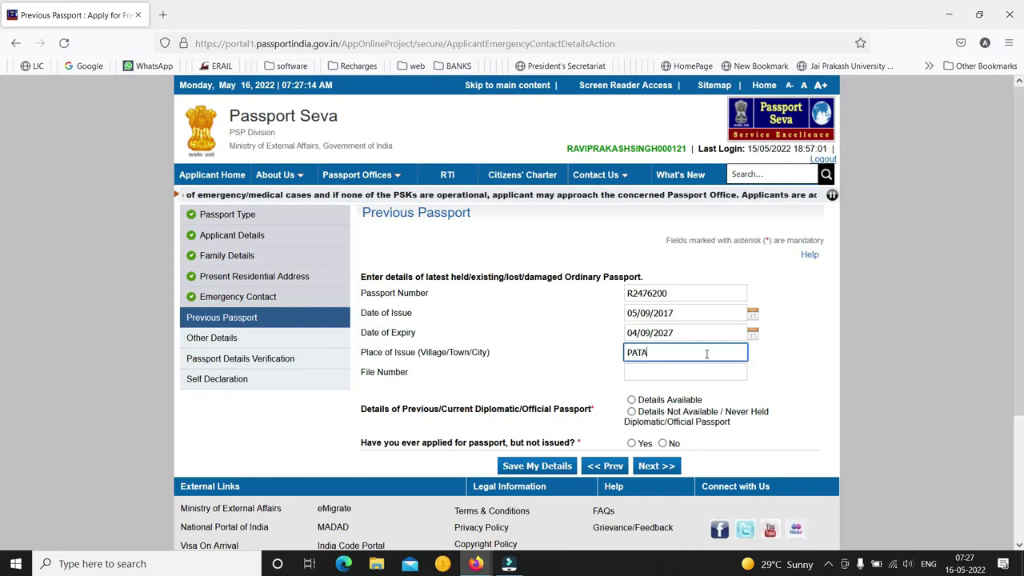
key("Tab")
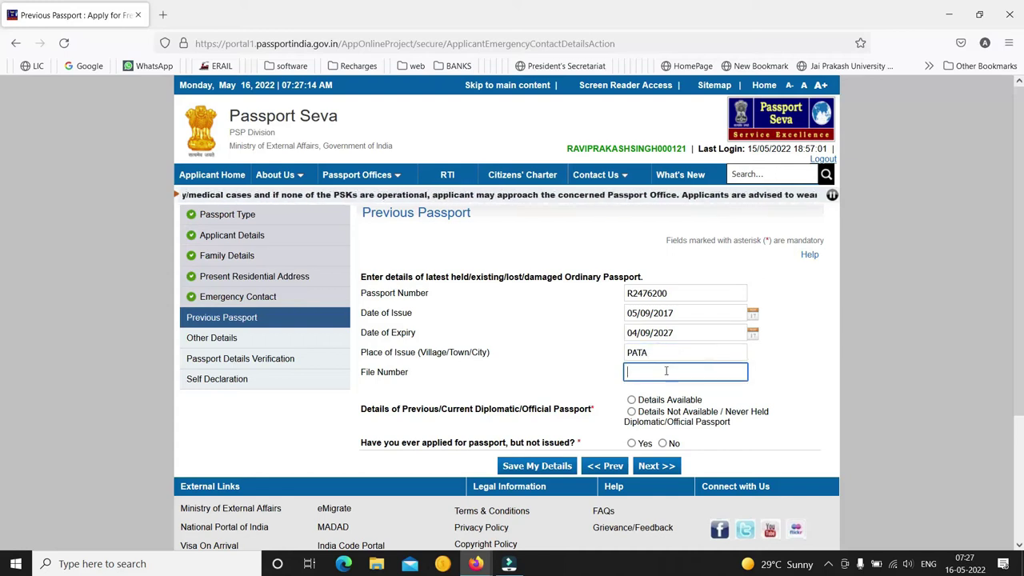
left_click(641, 353)
type("N")
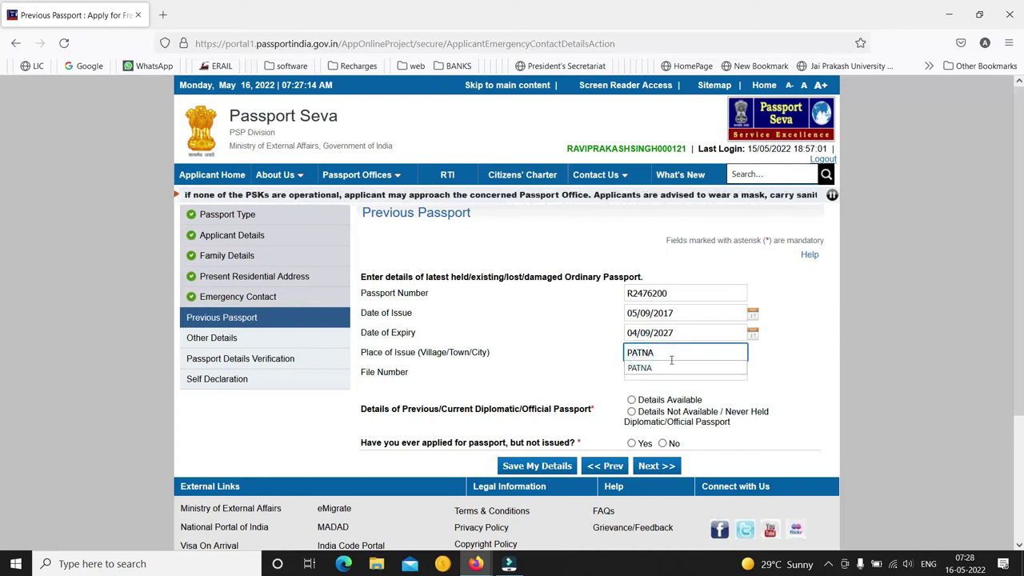
left_click(756, 380)
left_click(709, 371)
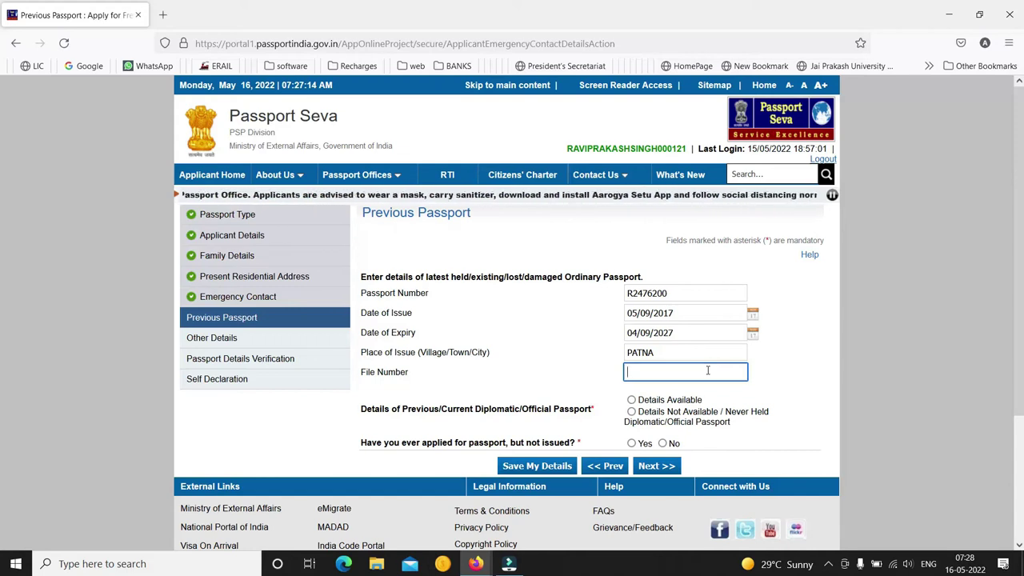
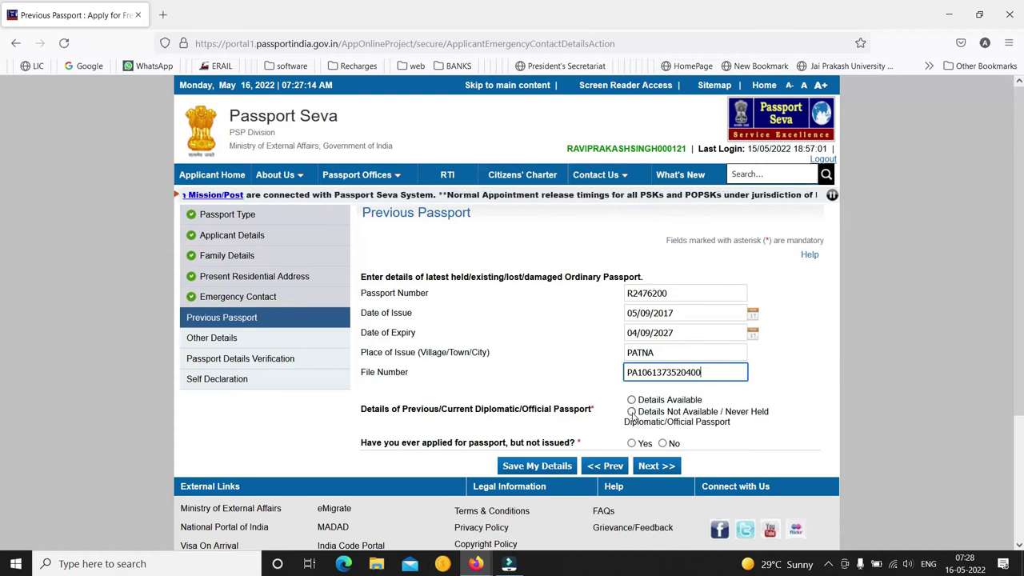
Answer 'Details Not Available / Never Held' for diplomatic passport and No for never-issued, then continue
left_click(632, 412)
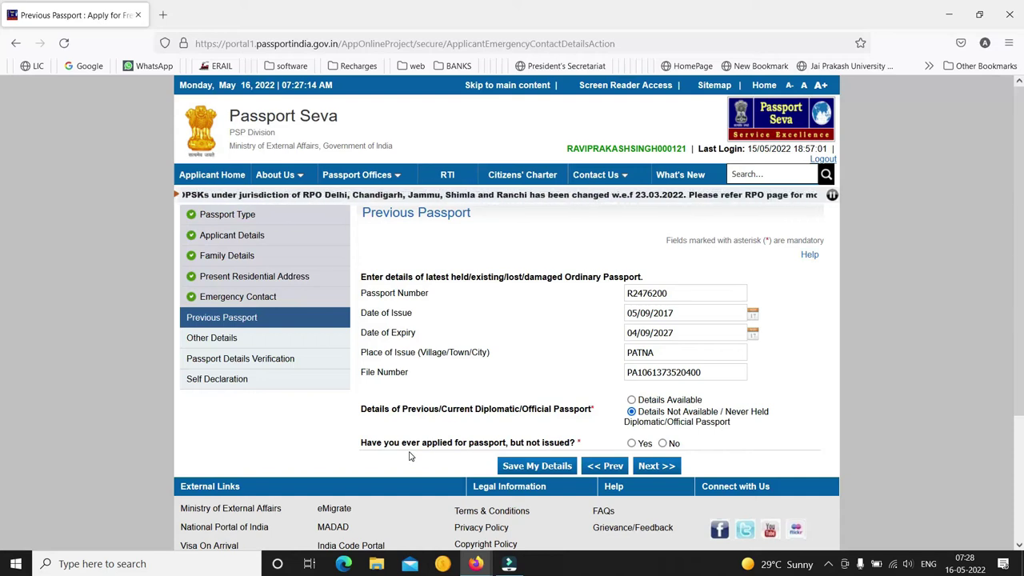
left_click(662, 444)
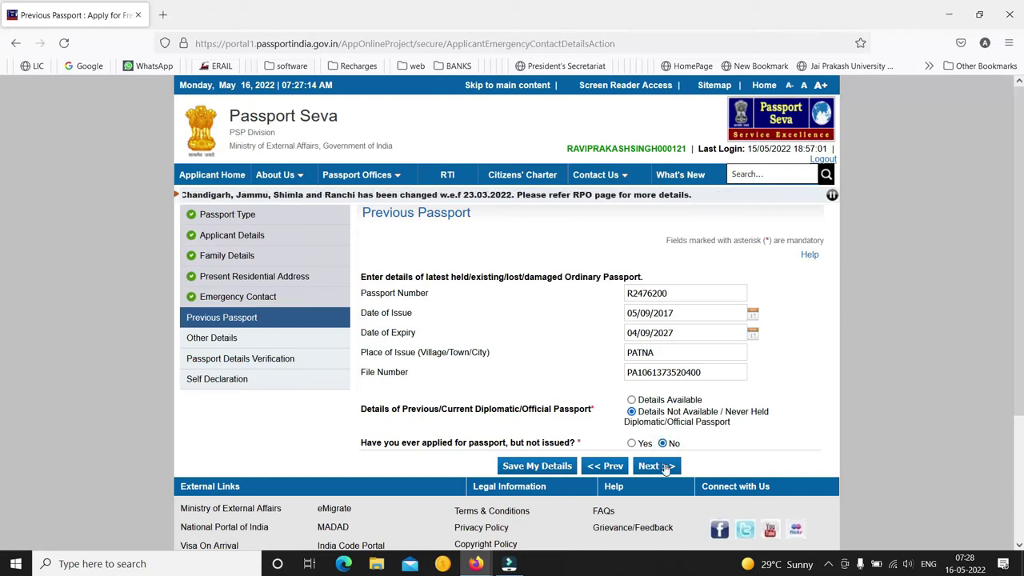
left_click(656, 466)
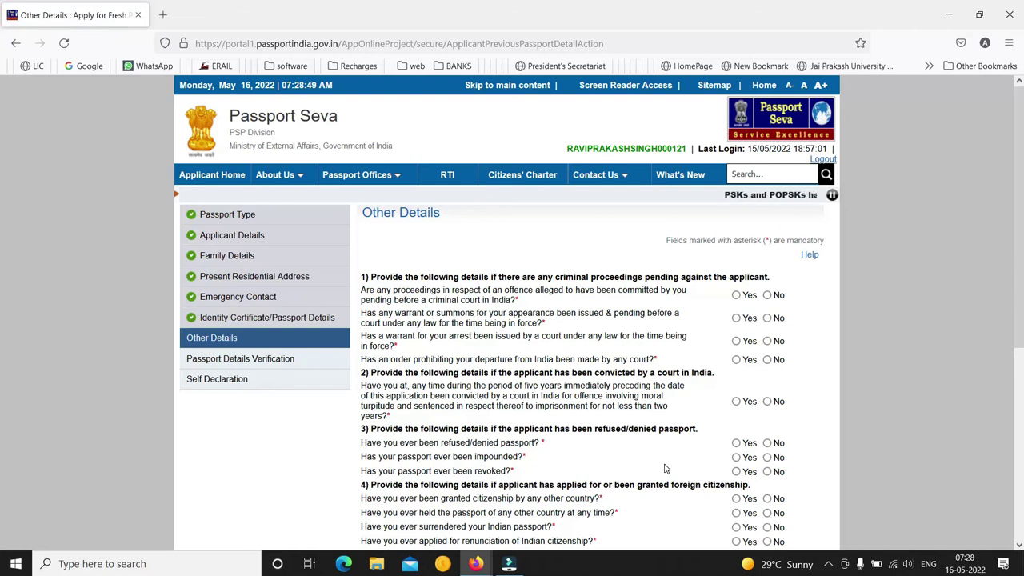
Answer No to the pending criminal proceedings, warrant, summons and departure prohibition questions
left_click(769, 299)
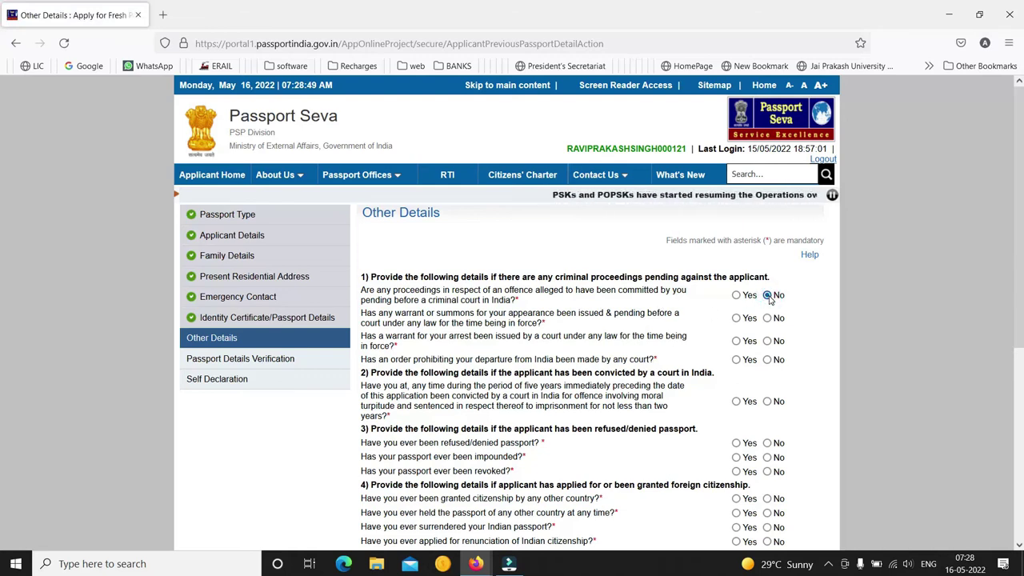
left_click(509, 563)
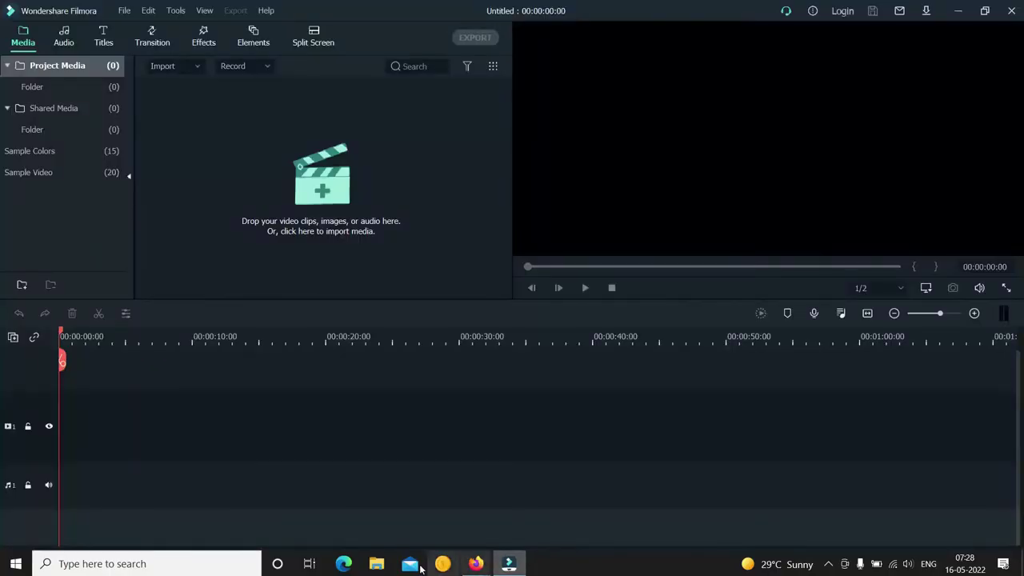
mouse_move(477, 559)
left_click(403, 499)
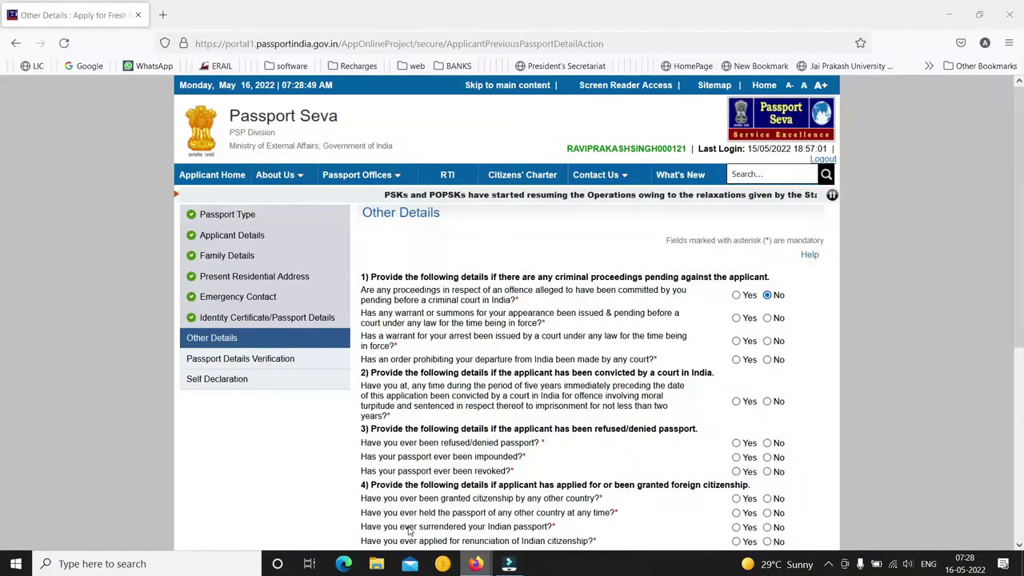
left_click(767, 318)
left_click(767, 341)
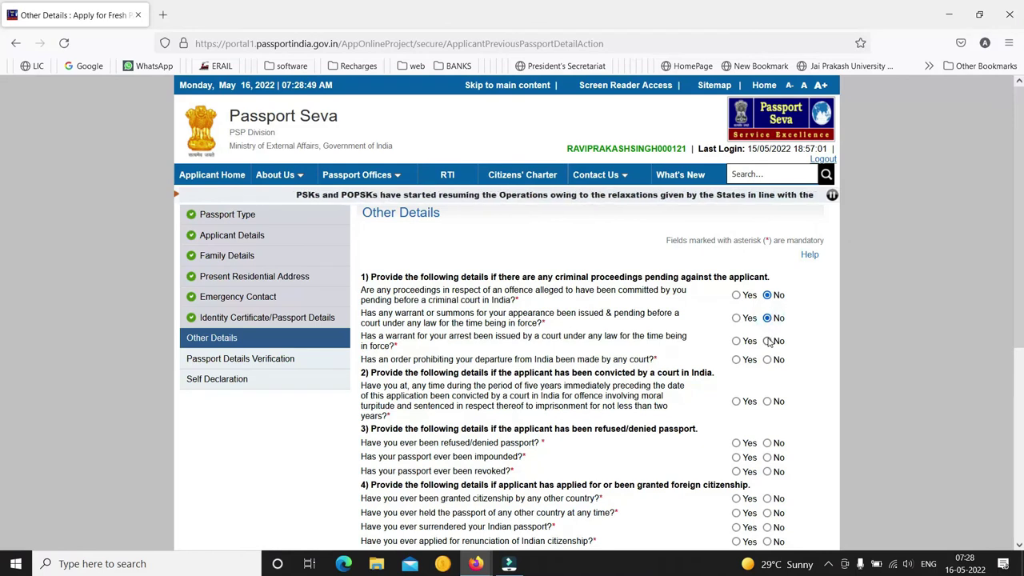
left_click(767, 360)
Answer No to court conviction and to refused, impounded or revoked passport questions
scroll(1016, 399, "down", 8)
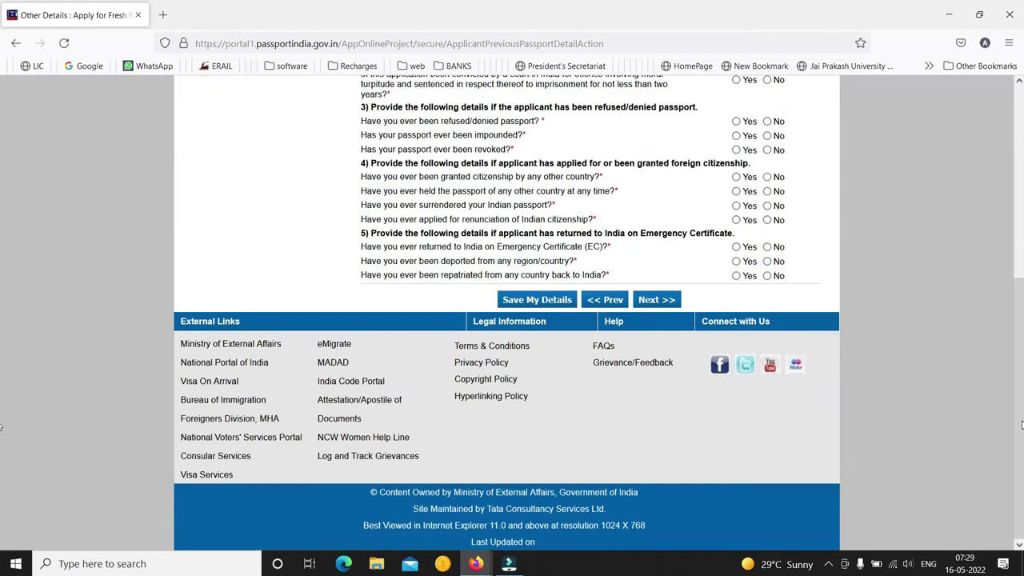
left_click_drag(1014, 370, 1012, 286)
left_click(767, 247)
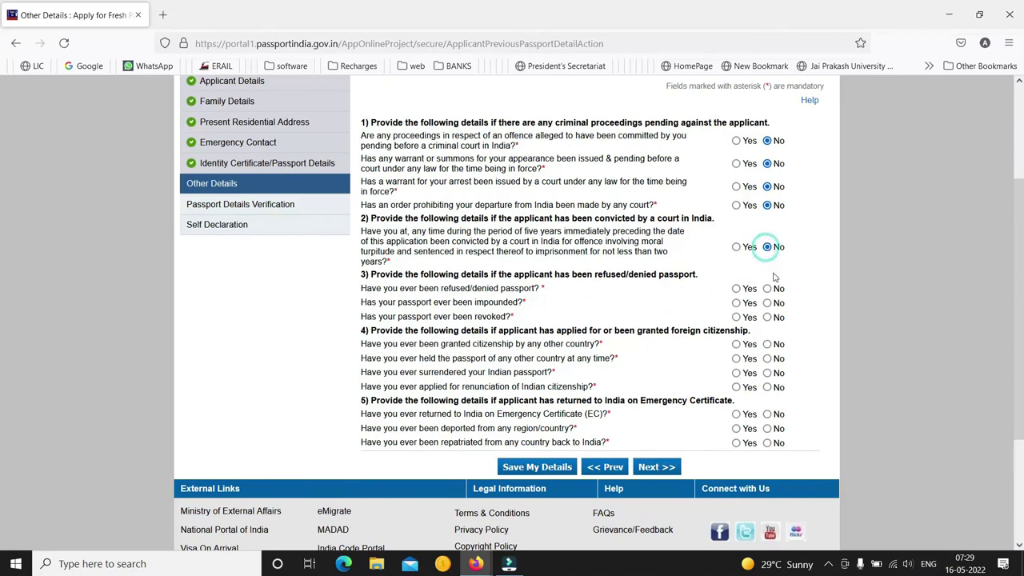
left_click(767, 288)
left_click(767, 304)
left_click(767, 318)
Answer No to all foreign citizenship and emergency certificate, deportation and repatriation questions
left_click(767, 344)
left_click(767, 358)
left_click(767, 372)
left_click(767, 387)
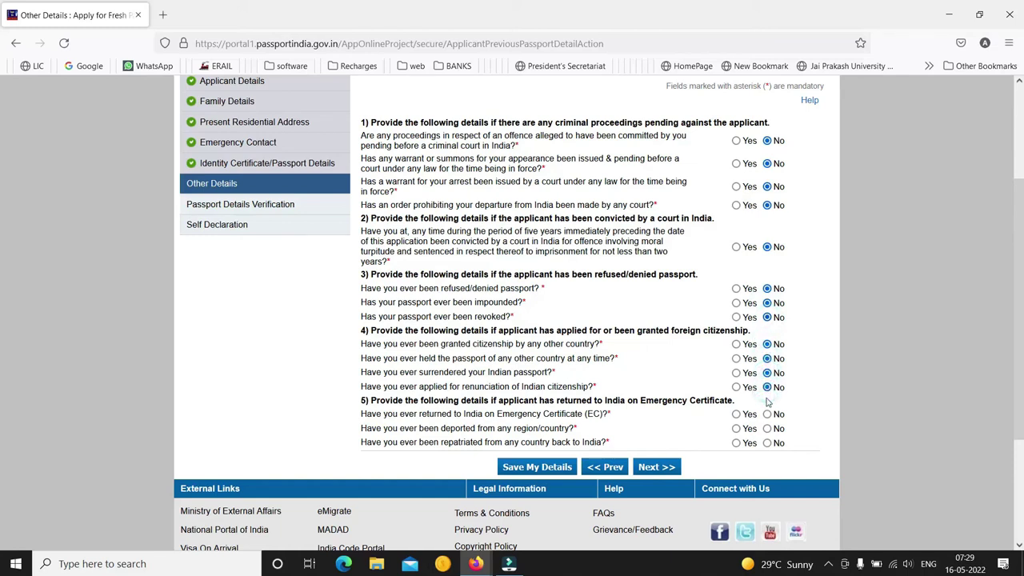
left_click(767, 414)
left_click(767, 429)
left_click(767, 444)
Review the Passport Preview Details page and proceed to the Self Declaration
left_click(650, 469)
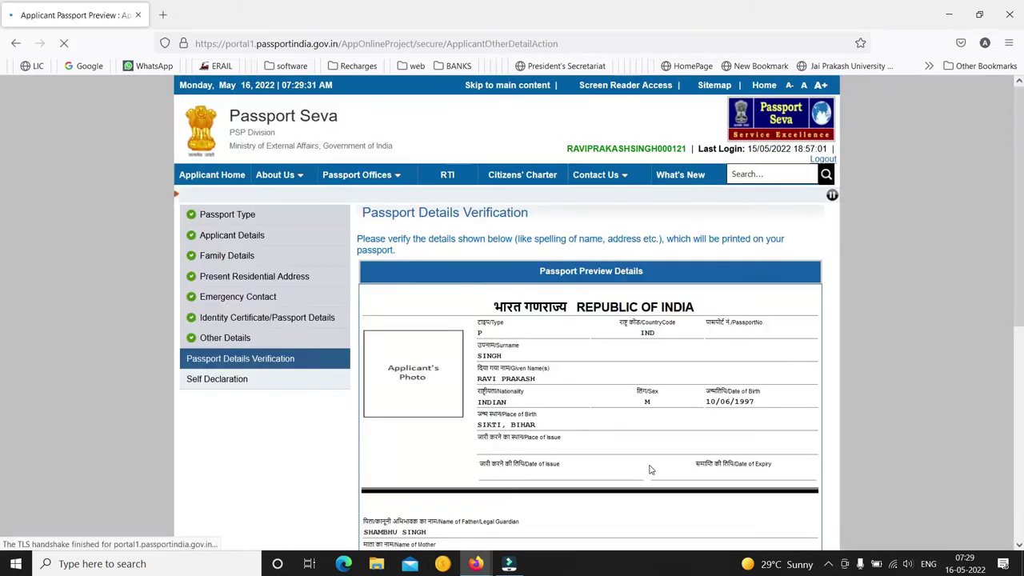
scroll(2, 235, "down", 3)
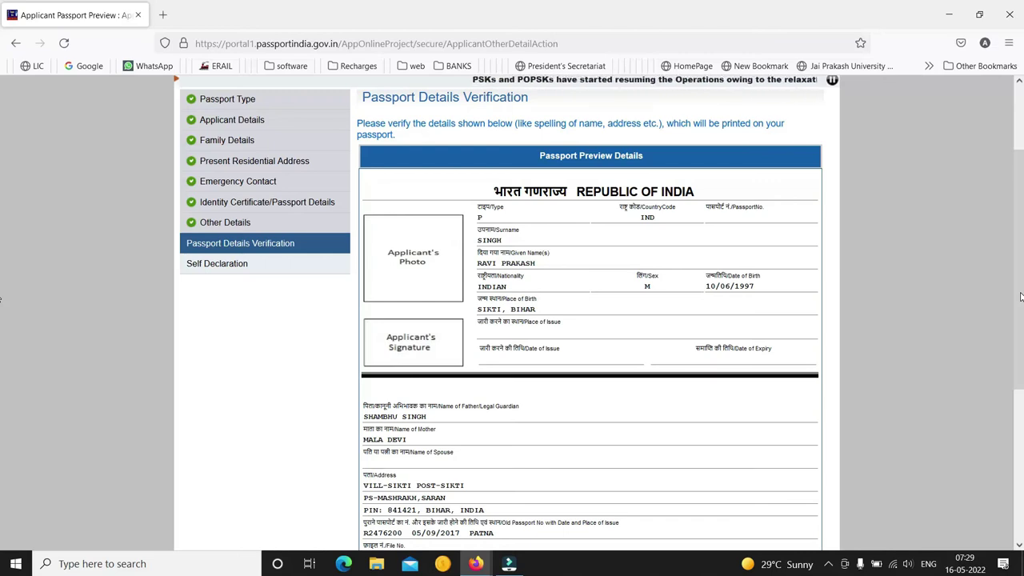
scroll(1015, 344, "down", 5)
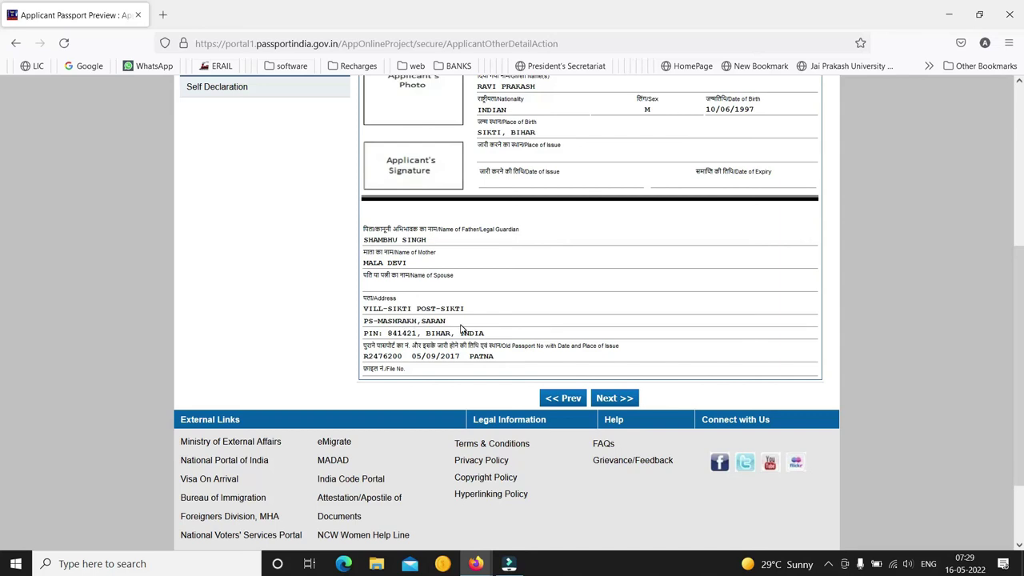
left_click(623, 403)
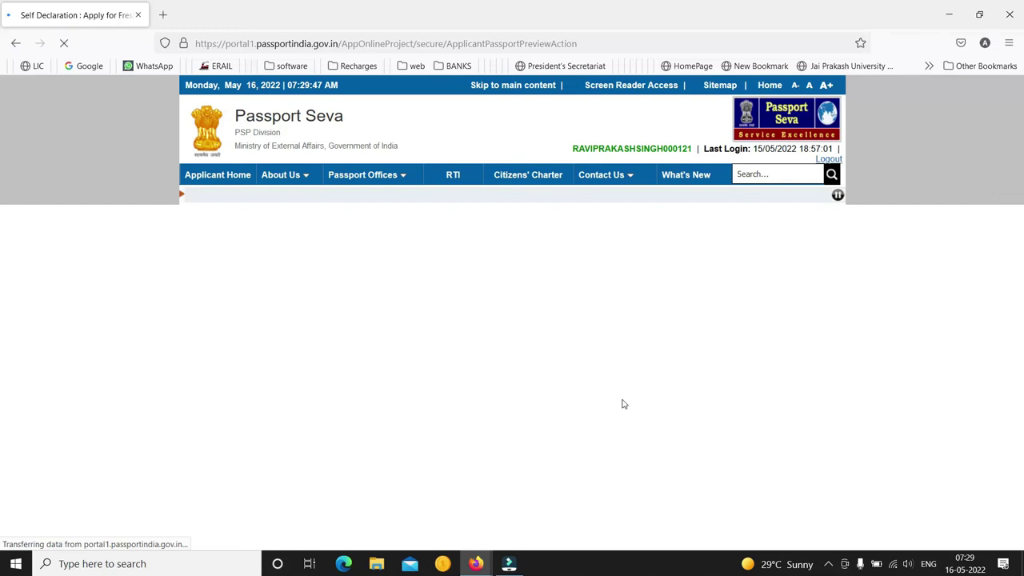